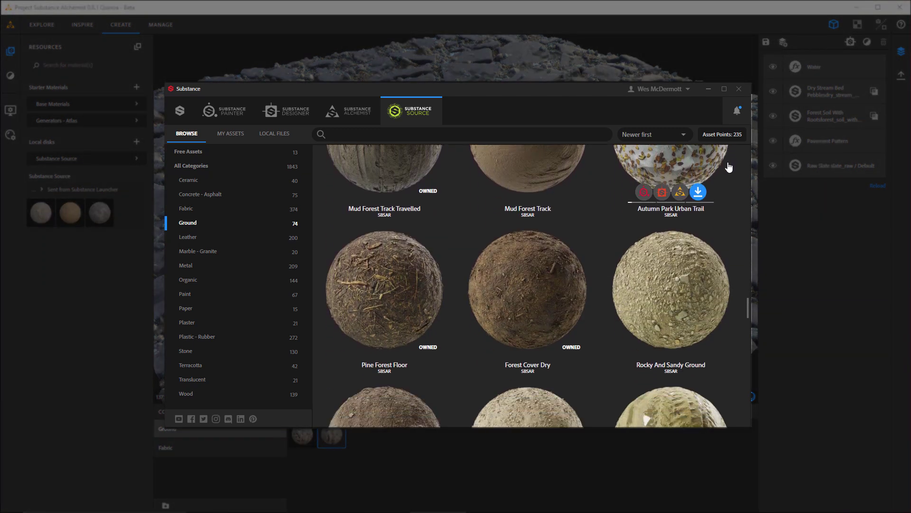
# Step: Send Raw Slate from Substance Source to Project Alchemist and close the launcher
pyautogui.moveTo(515, 223)
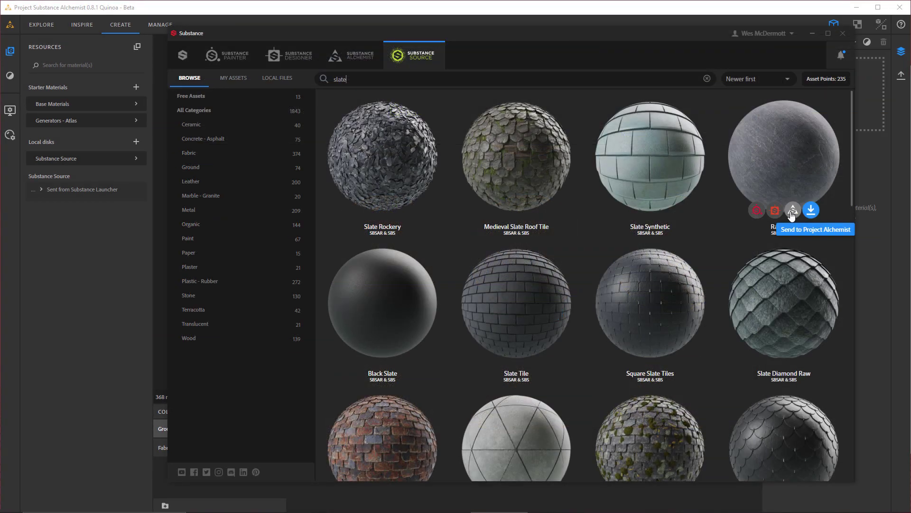
pyautogui.click(791, 213)
pyautogui.click(812, 34)
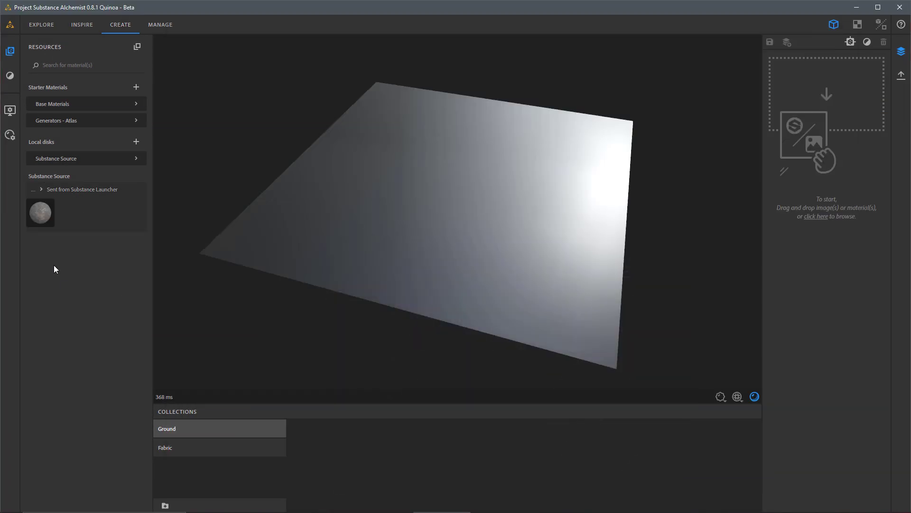
pyautogui.click(40, 212)
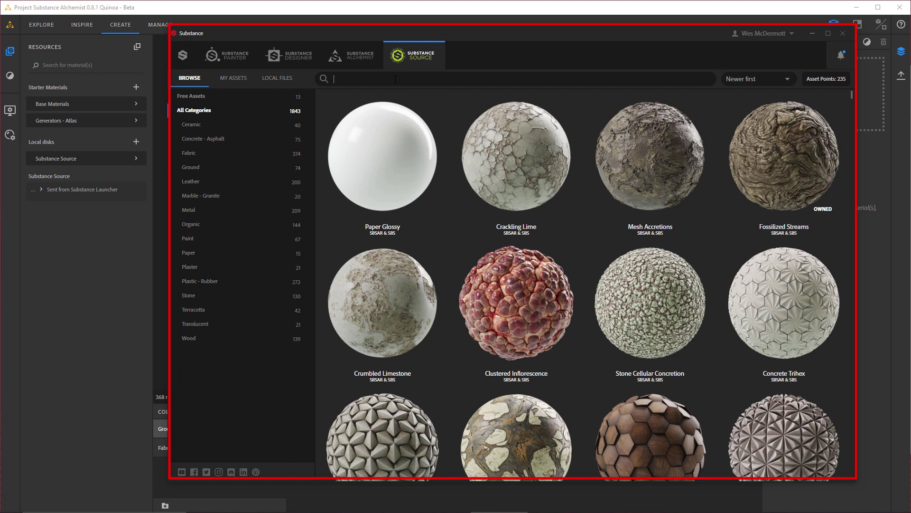
# Step: Search 'slate', send Raw Slate to Project Alchemist, and hide the launcher
pyautogui.write('slate')
pyautogui.moveTo(727, 136)
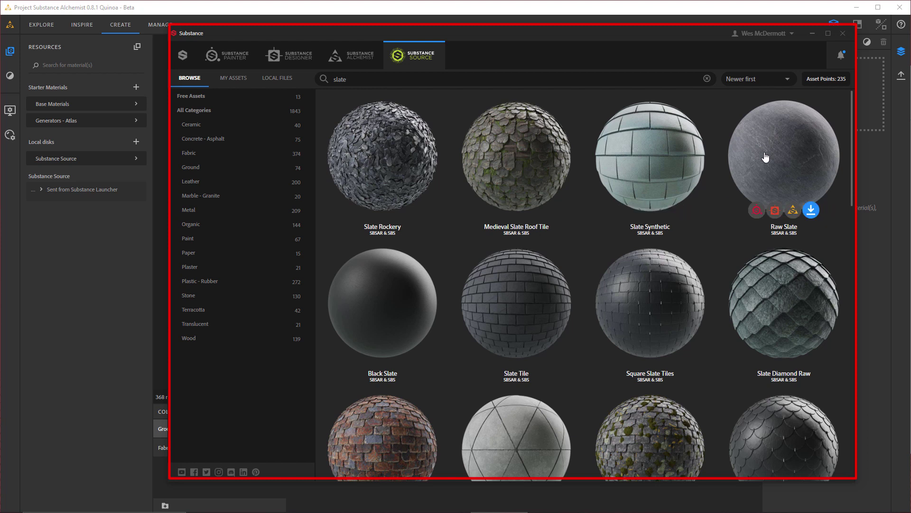
pyautogui.click(793, 212)
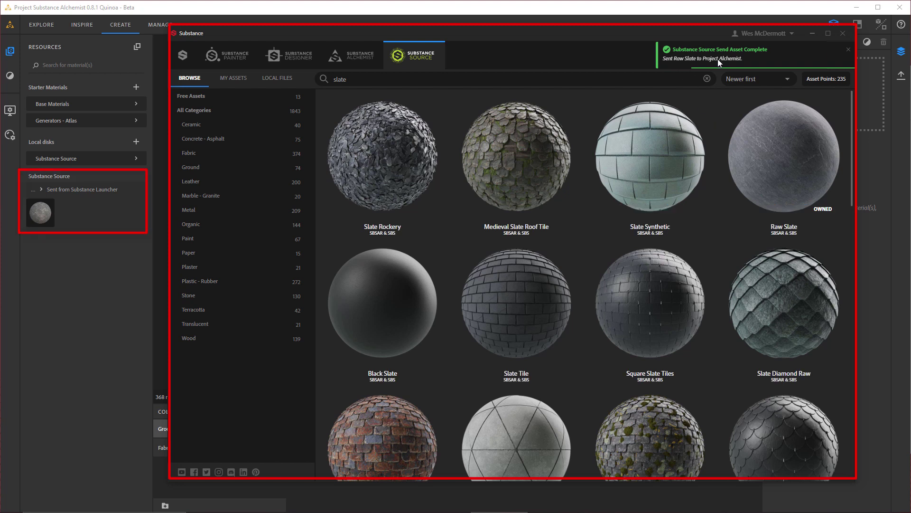
pyautogui.click(812, 36)
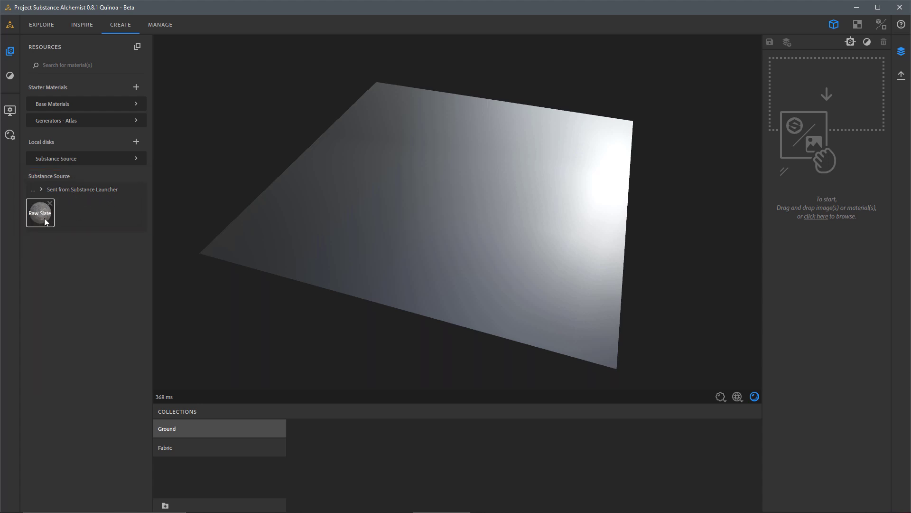
# Step: Apply Raw Slate as the plane's base layer
pyautogui.moveTo(42, 216); pyautogui.dragTo(278, 255)
pyautogui.moveTo(470, 193); pyautogui.dragTo(460, 192)
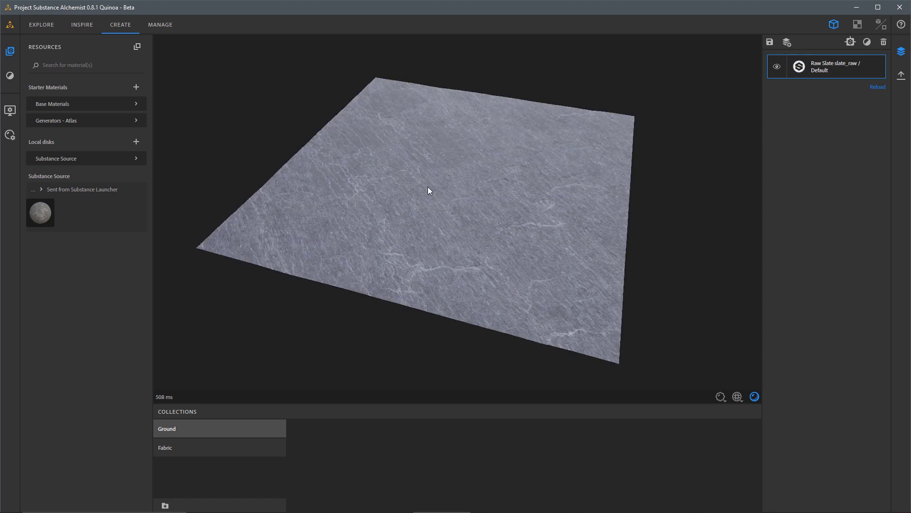
pyautogui.moveTo(514, 180); pyautogui.dragTo(811, 71)
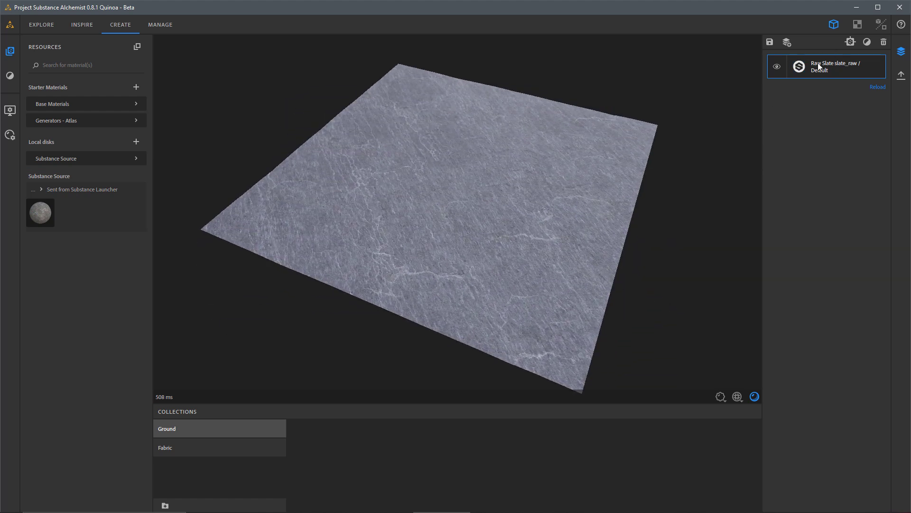
# Step: Add a Pavement Pattern filter and set its Pattern Type to Brush Rock
pyautogui.click(865, 41)
pyautogui.write('pave')
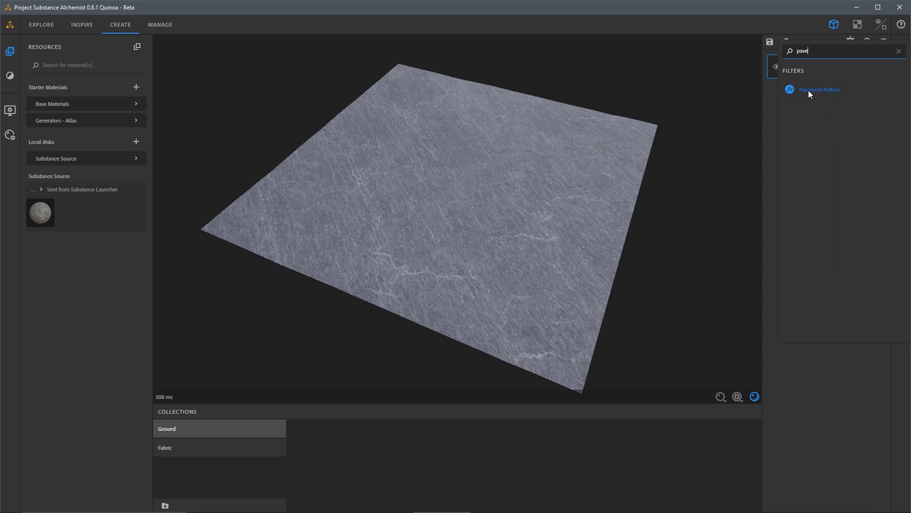
pyautogui.click(807, 90)
pyautogui.click(842, 69)
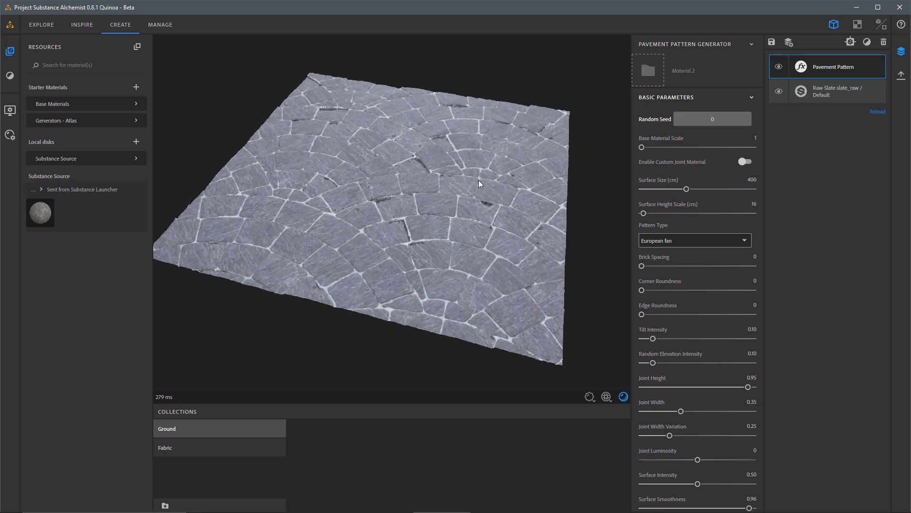
pyautogui.click(692, 241)
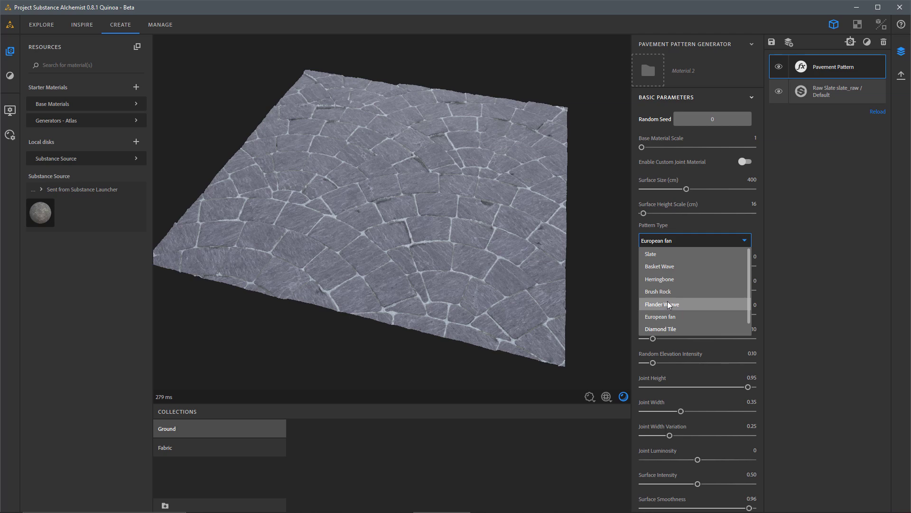
pyautogui.click(664, 292)
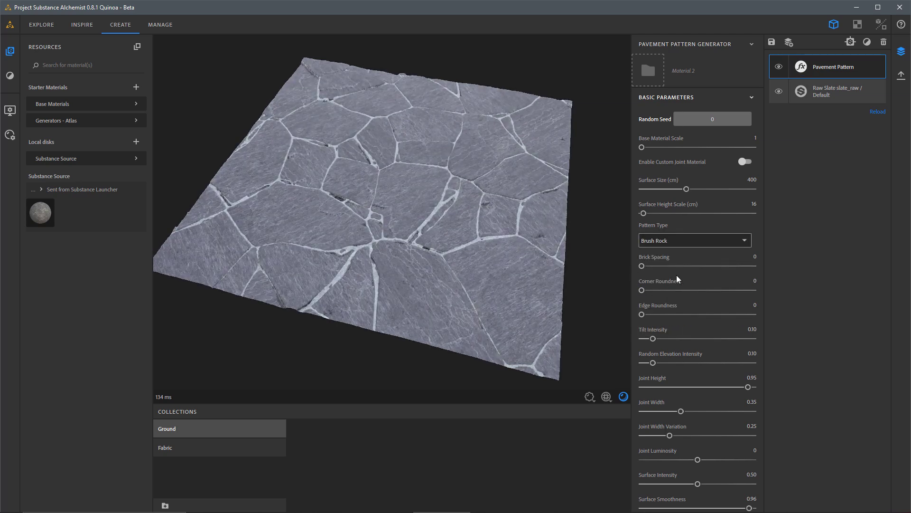
# Step: Set Brick Spacing to 0.84, Joint Height to 0 and Tilt Intensity to 0.88
pyautogui.moveTo(642, 266); pyautogui.dragTo(736, 269)
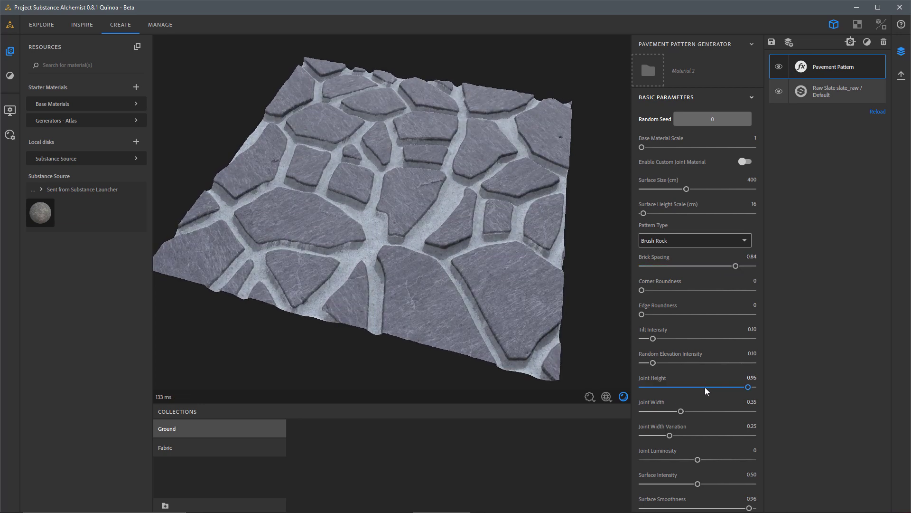
pyautogui.moveTo(714, 390); pyautogui.dragTo(640, 388)
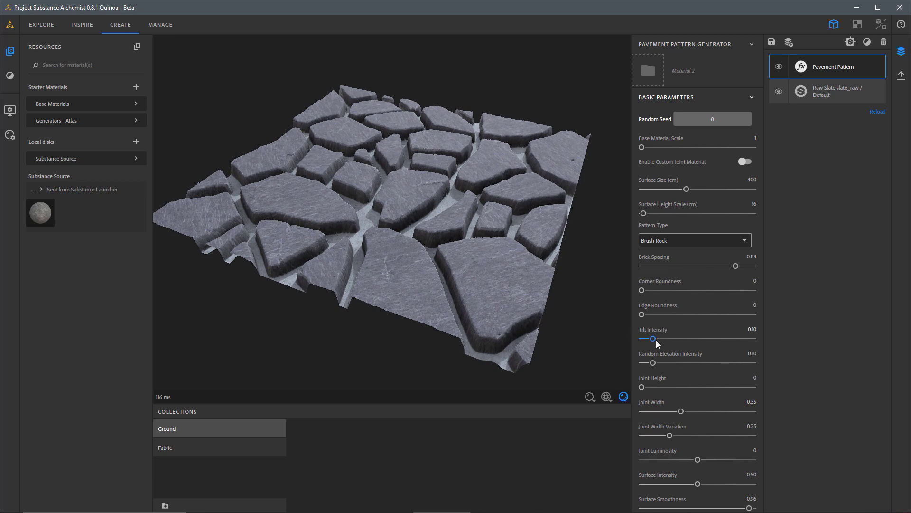
pyautogui.moveTo(653, 338); pyautogui.dragTo(740, 339)
pyautogui.moveTo(444, 279); pyautogui.dragTo(444, 258)
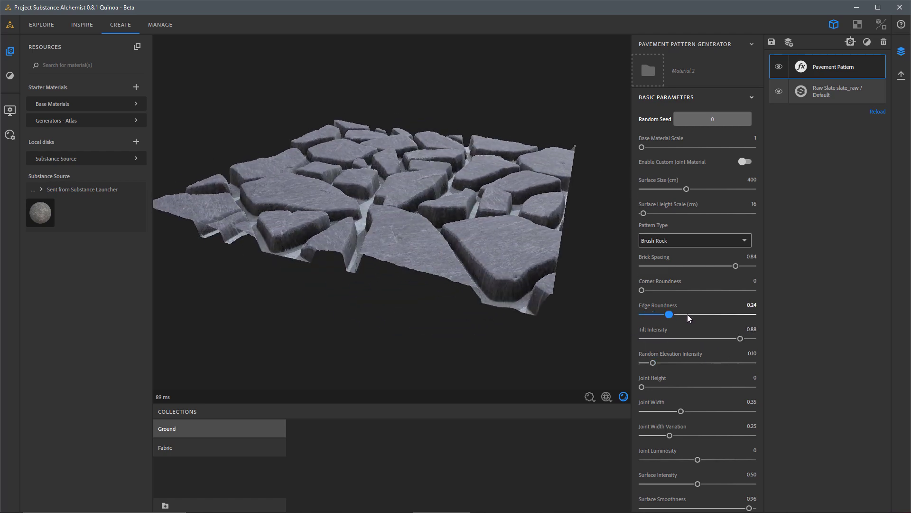
# Step: Set Edge Roundness 0.40, Base Material Scale 2 and Surface Poke 0.53
pyautogui.moveTo(642, 315); pyautogui.dragTo(686, 314)
pyautogui.moveTo(513, 260); pyautogui.dragTo(532, 283)
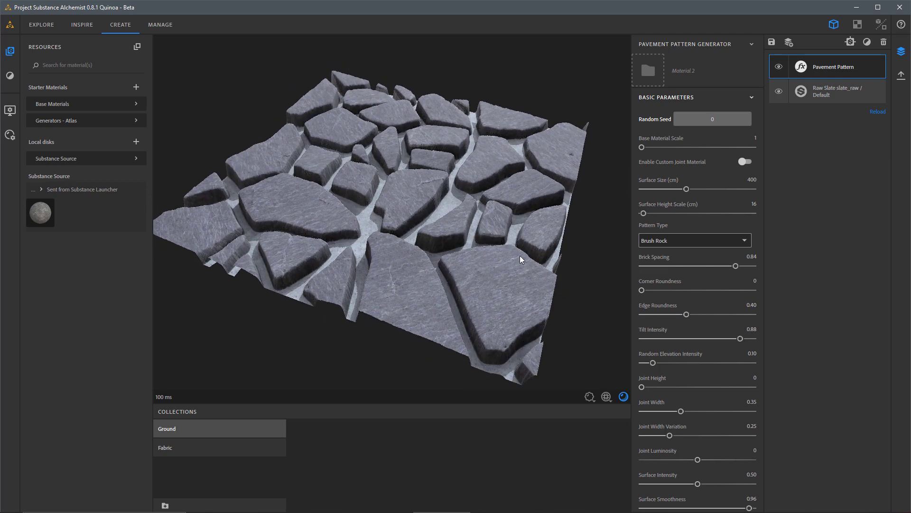
pyautogui.scroll(-3, 704, 430)
pyautogui.scroll(3, 704, 432)
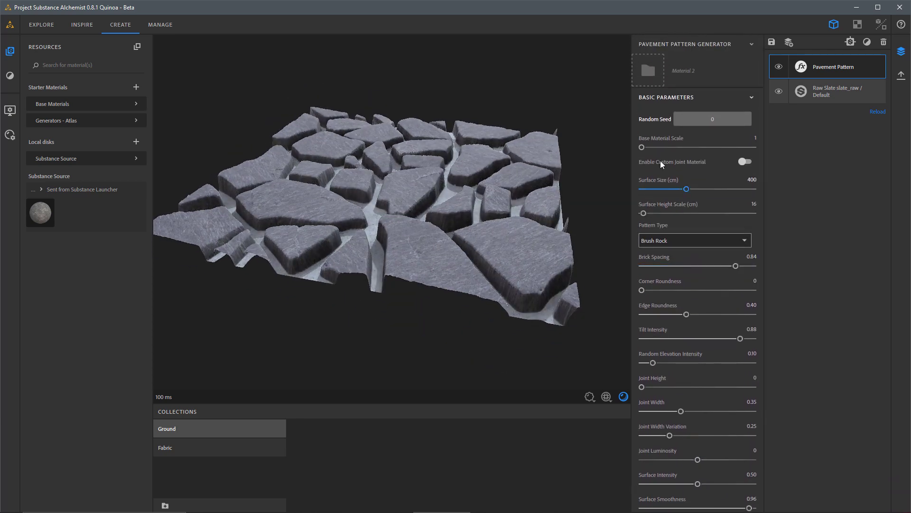
pyautogui.moveTo(641, 147); pyautogui.dragTo(654, 147)
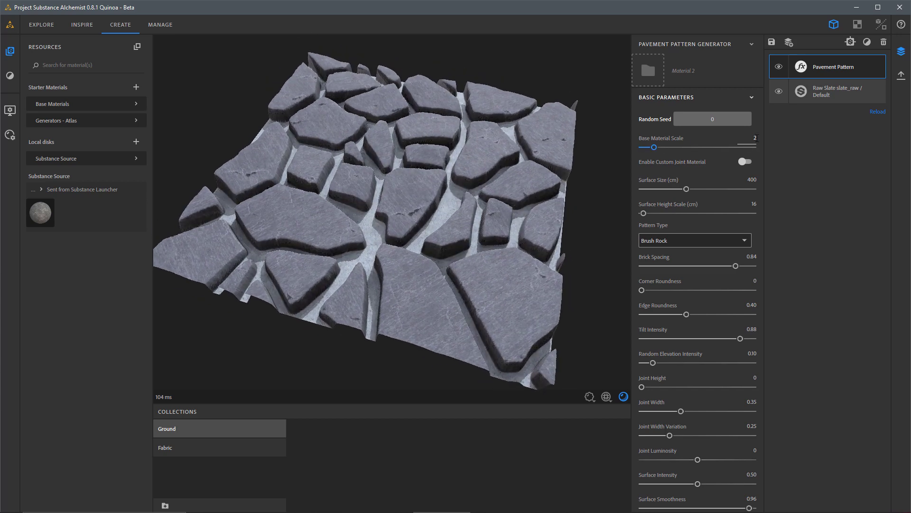
pyautogui.scroll(-5, 684, 408)
pyautogui.moveTo(668, 421); pyautogui.dragTo(700, 422)
pyautogui.moveTo(484, 256); pyautogui.dragTo(546, 285)
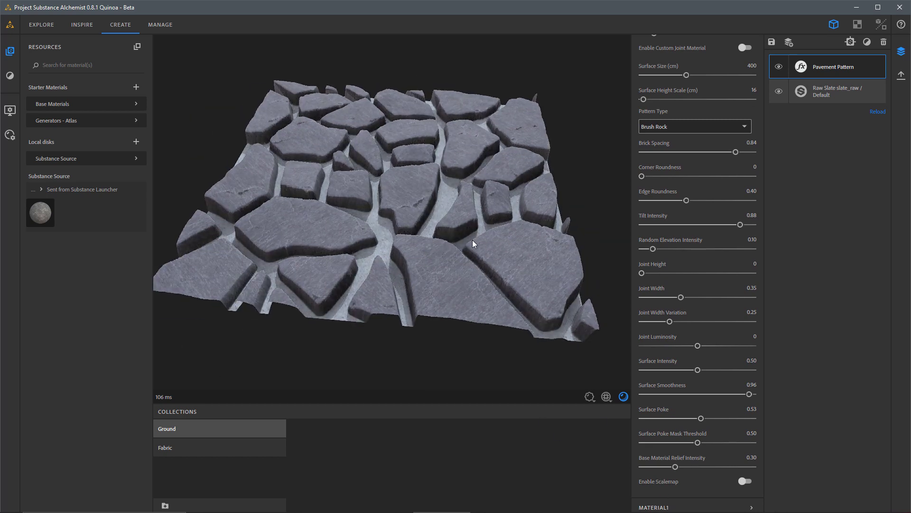
pyautogui.moveTo(472, 241); pyautogui.dragTo(499, 243)
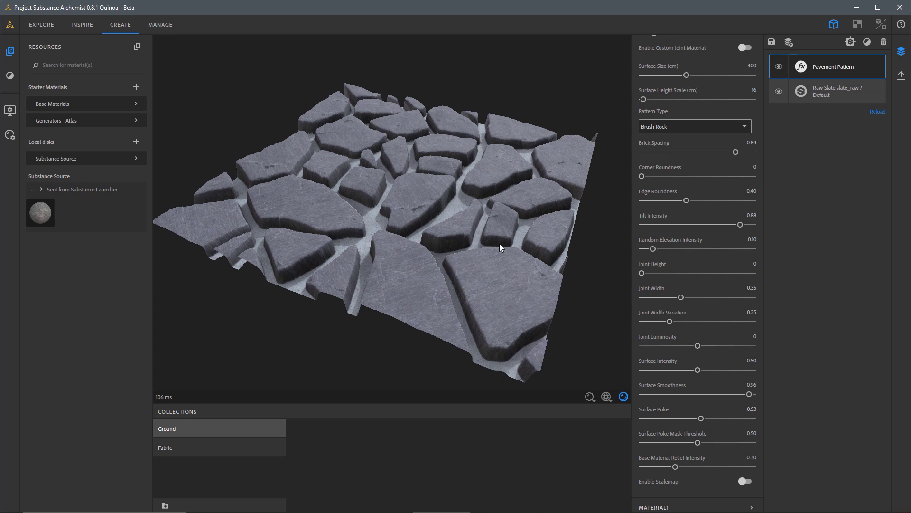
# Step: Search 'soil' in Substance Source and send Forest Soil With Roots to Project Alchemist
pyautogui.hotkey('alt', 'Tab')
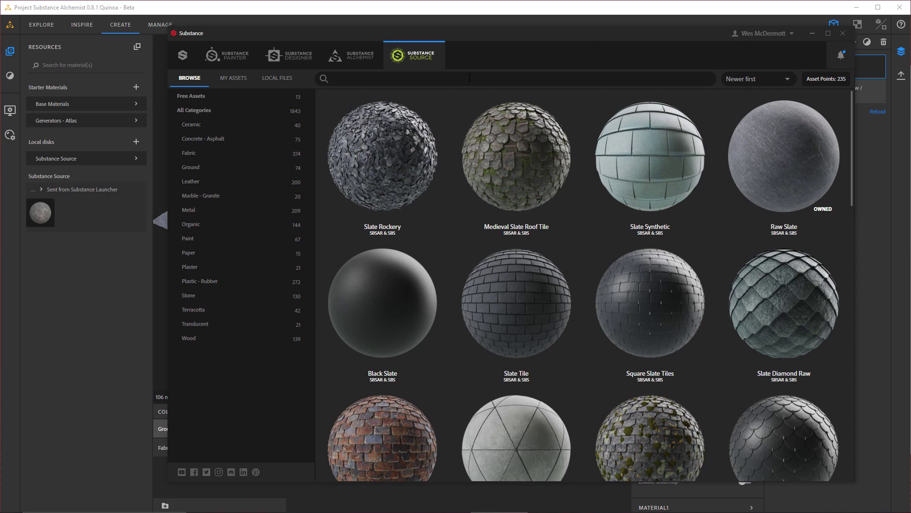
pyautogui.press('Return')
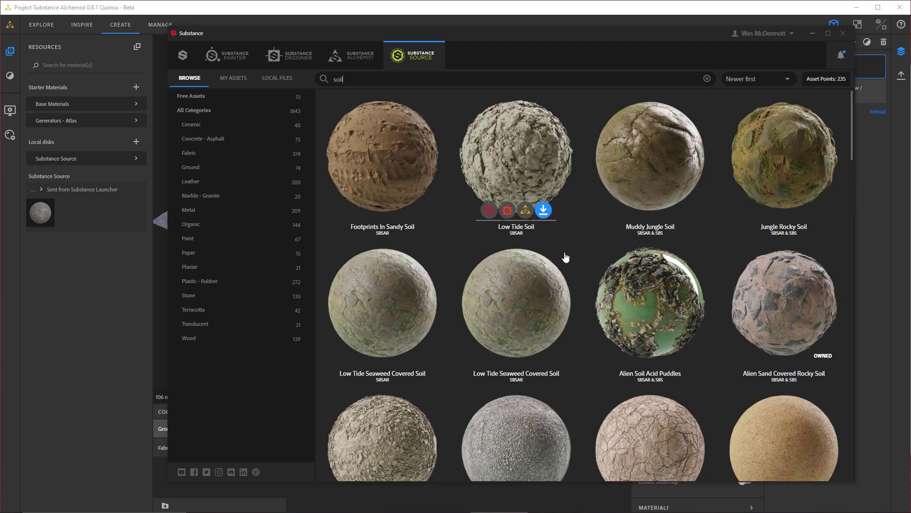
pyautogui.scroll(-4, 570, 252)
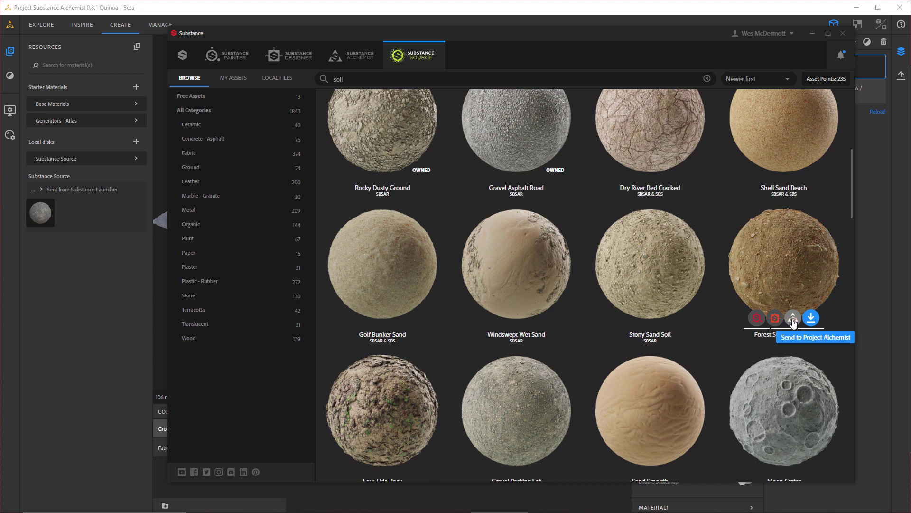
pyautogui.click(792, 318)
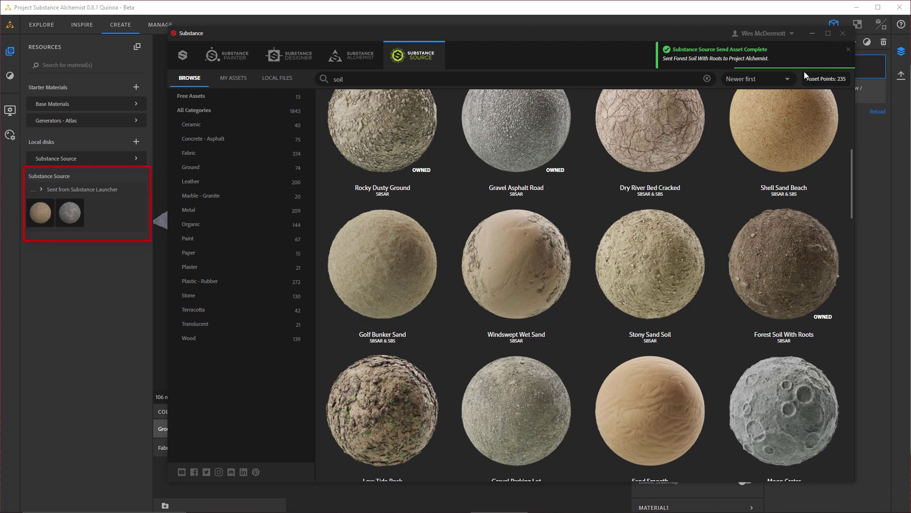
# Step: Layer Forest Soil With Roots over the pavement with blend contrast 1, height offset 0.31, higher bottom colour match
pyautogui.click(813, 33)
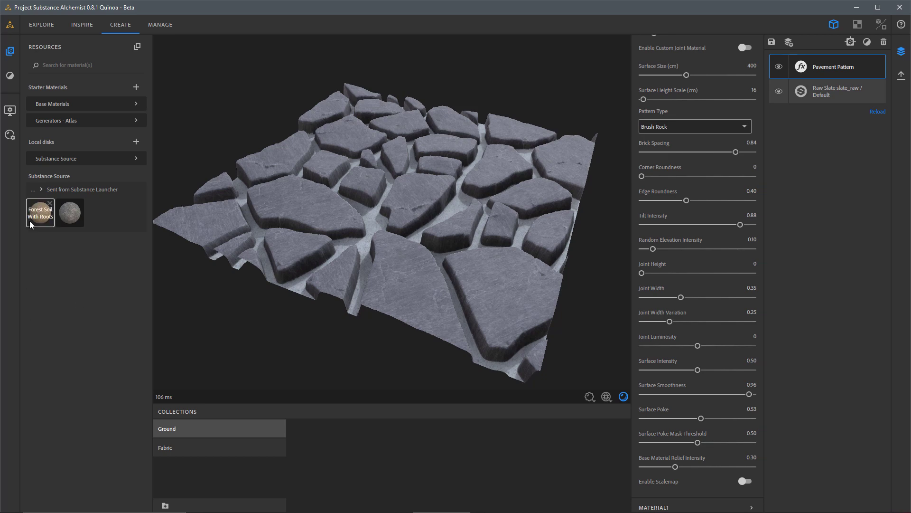
pyautogui.moveTo(35, 219); pyautogui.dragTo(402, 178)
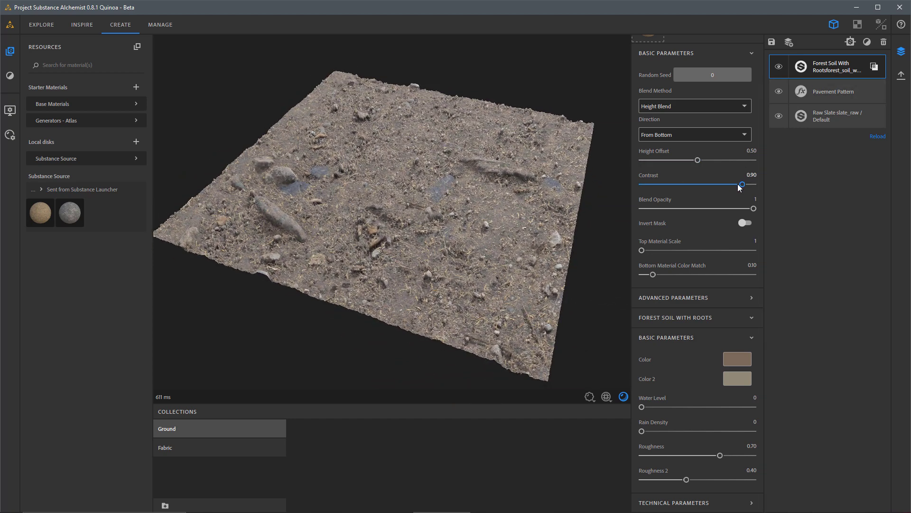
pyautogui.moveTo(739, 187); pyautogui.dragTo(756, 185)
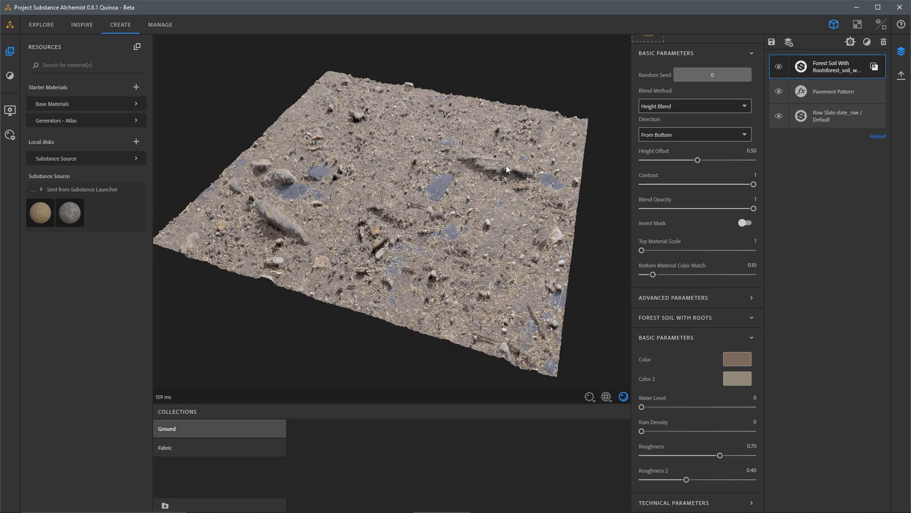
pyautogui.moveTo(697, 160); pyautogui.dragTo(678, 160)
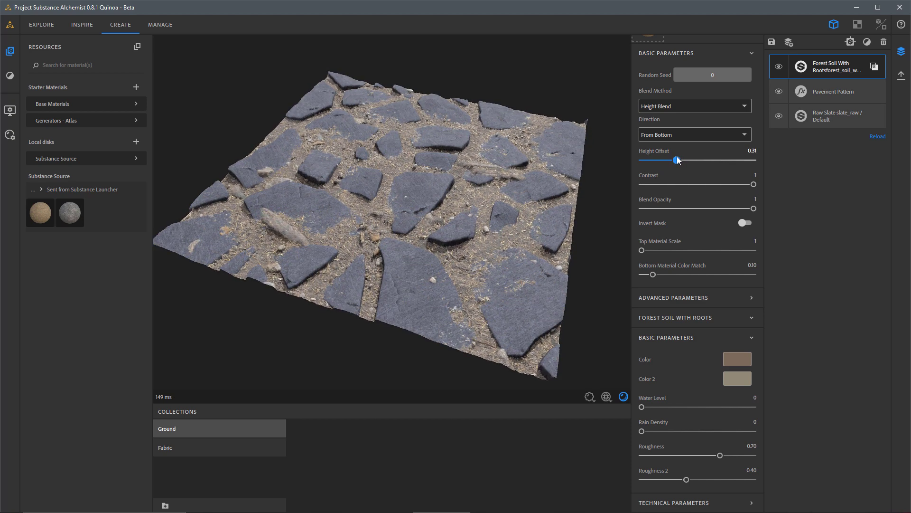
pyautogui.moveTo(427, 199); pyautogui.dragTo(458, 181)
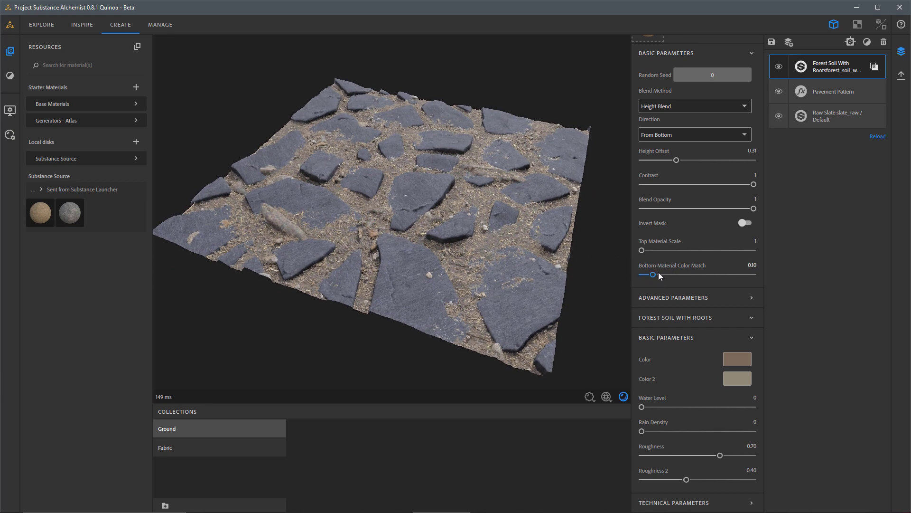
pyautogui.moveTo(654, 274); pyautogui.dragTo(697, 278)
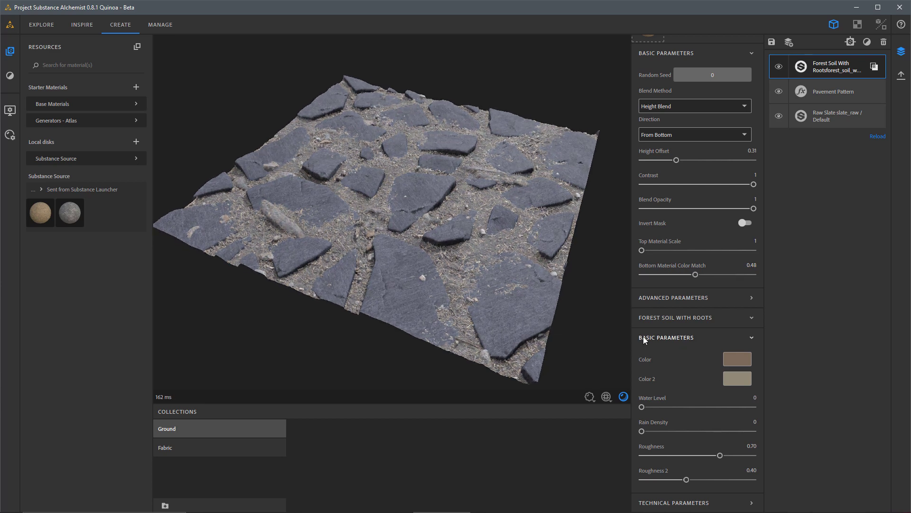
# Step: Darken the soil colour to a deeper brown, then set contrast 0.18 and luminosity 0.52
pyautogui.click(726, 360)
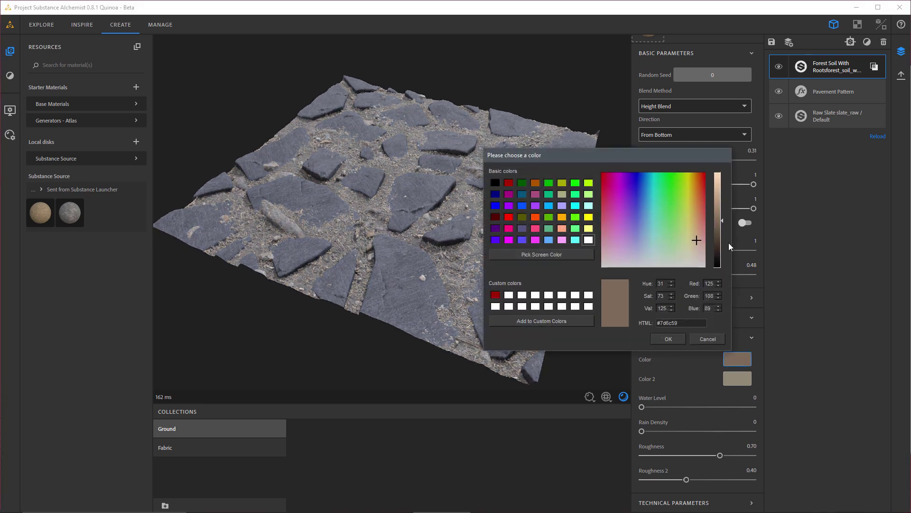
pyautogui.moveTo(717, 231); pyautogui.dragTo(717, 235)
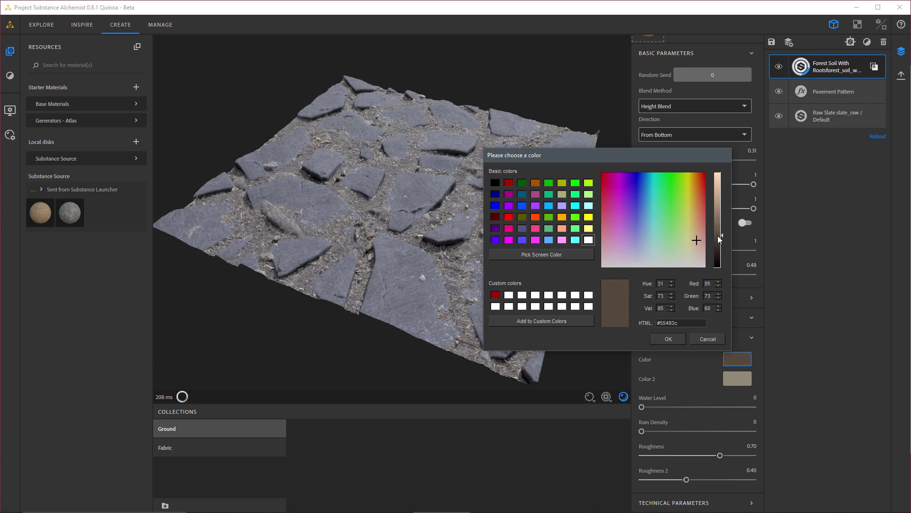
pyautogui.click(669, 339)
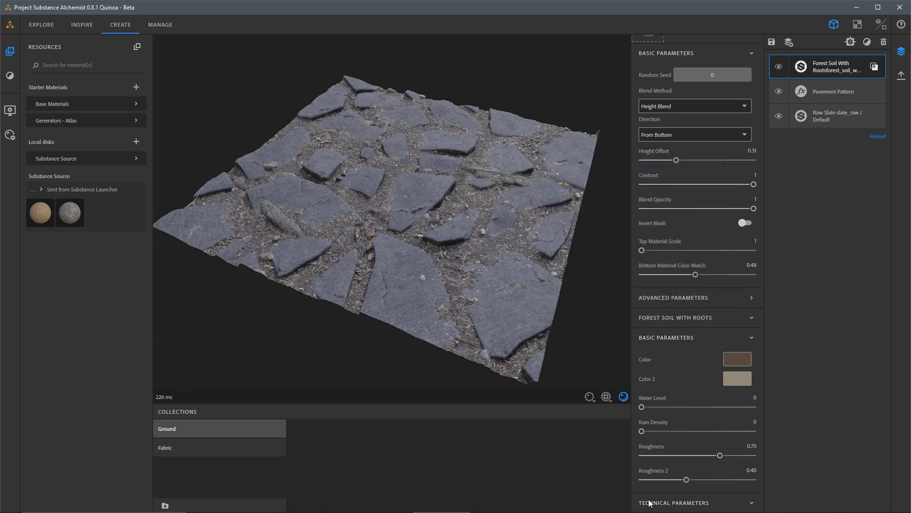
pyautogui.scroll(-5, 674, 397)
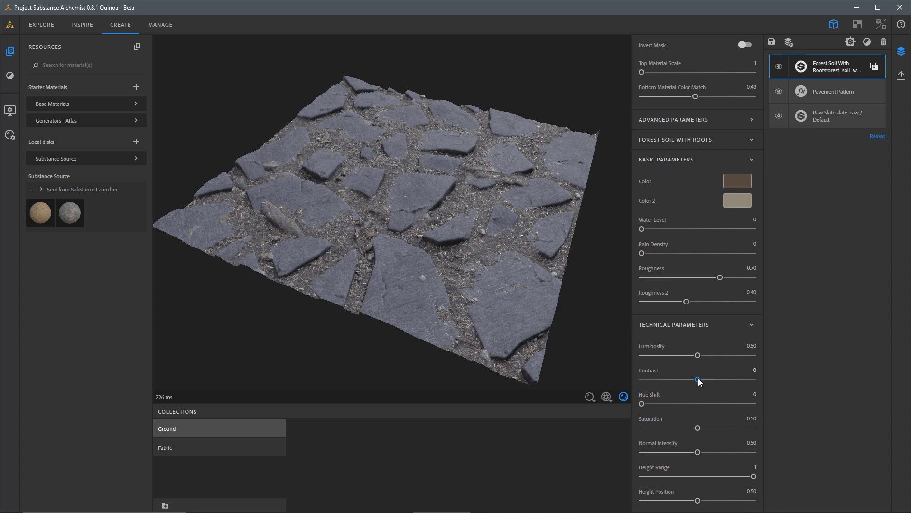
pyautogui.moveTo(698, 380); pyautogui.dragTo(708, 380)
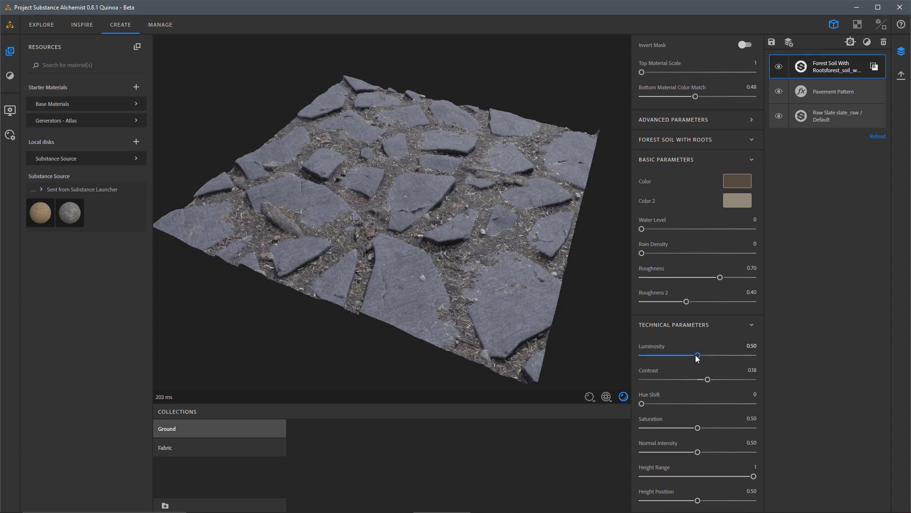
pyautogui.moveTo(703, 358); pyautogui.dragTo(701, 360)
pyautogui.moveTo(361, 237); pyautogui.dragTo(518, 263)
pyautogui.scroll(2, 677, 258)
pyautogui.moveTo(593, 227); pyautogui.dragTo(504, 204)
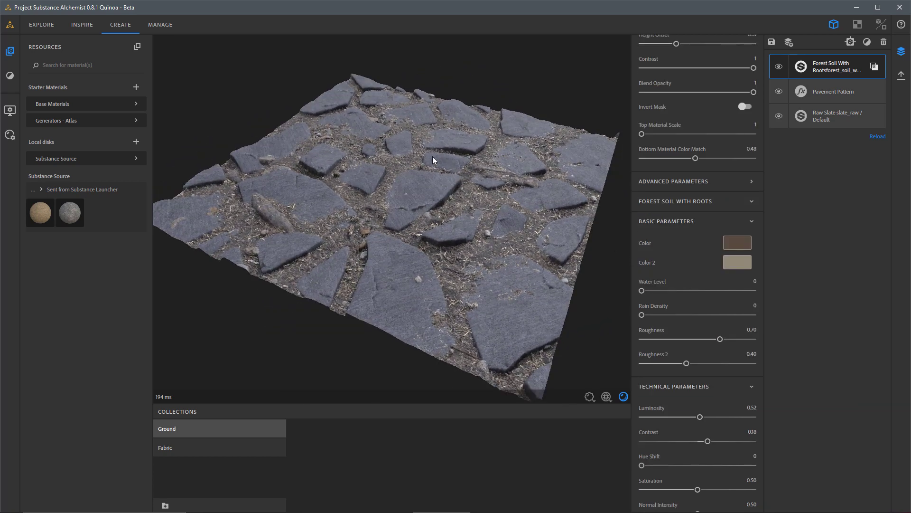
# Step: Turn on Add Height Adjustement for the soil, with smooth detail elevation 0.29 and sharp 0.25
pyautogui.click(660, 186)
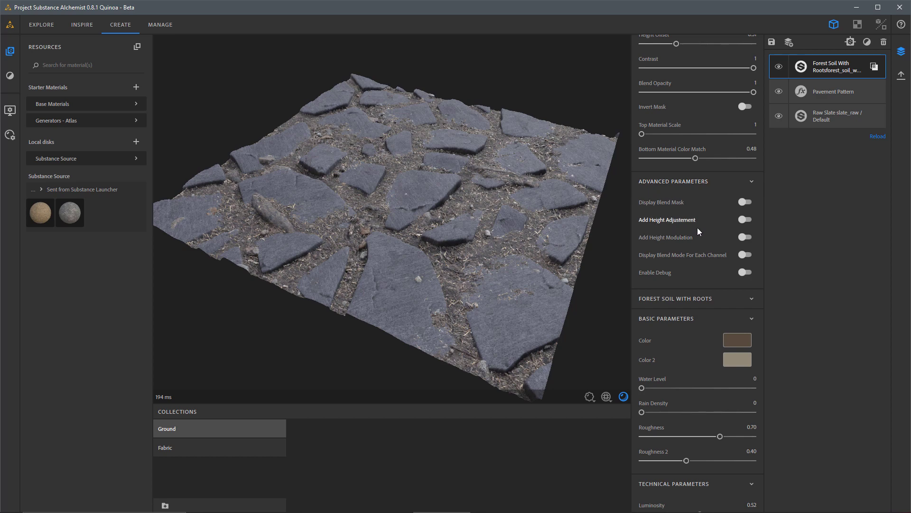
pyautogui.click(743, 219)
pyautogui.click(662, 297)
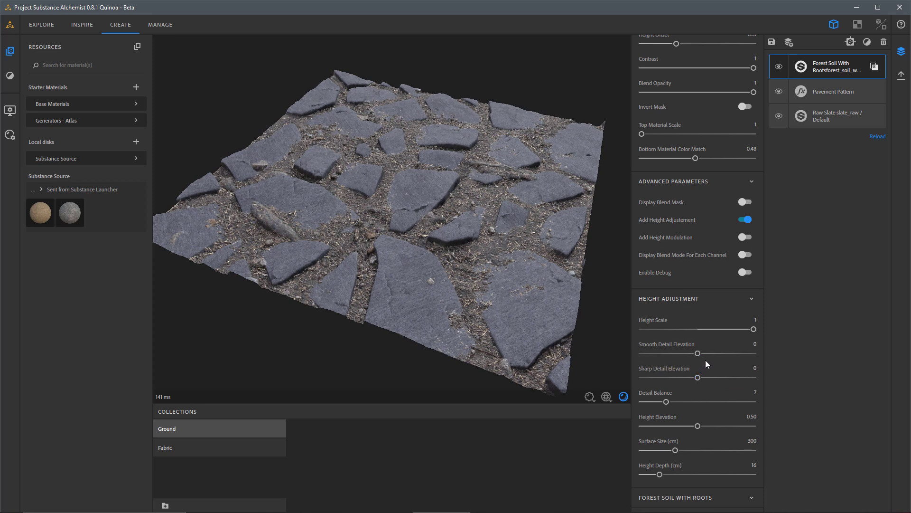
pyautogui.moveTo(698, 354); pyautogui.dragTo(712, 377)
pyautogui.moveTo(566, 306); pyautogui.dragTo(485, 273)
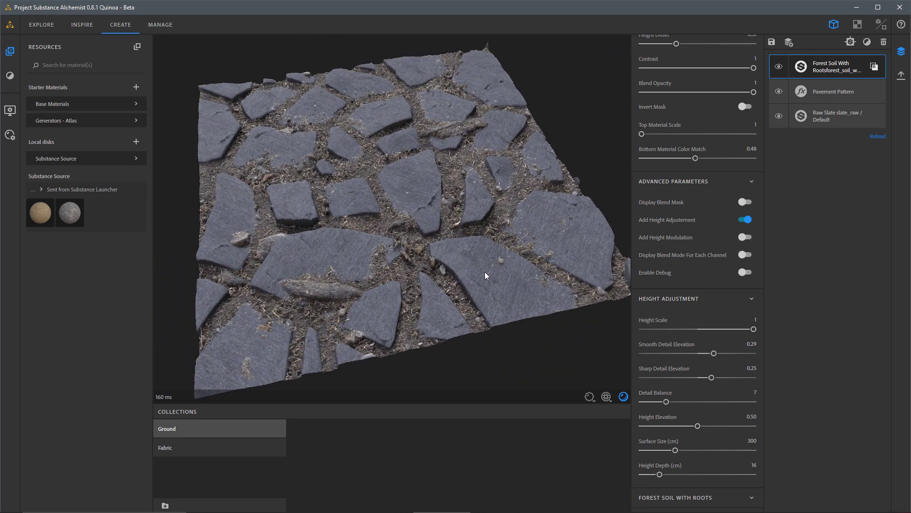
pyautogui.moveTo(488, 270); pyautogui.dragTo(554, 261)
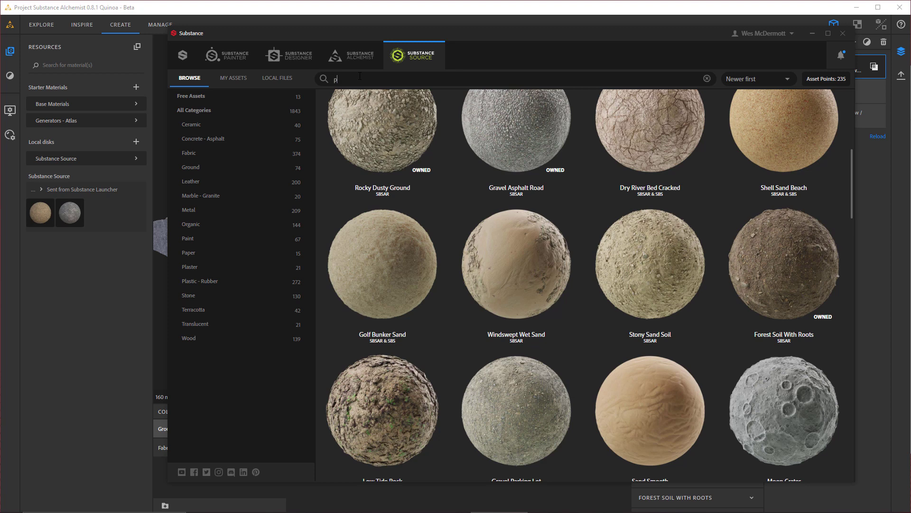
# Step: Search 'pebbles' and send Dry Stream Bed Pebbles to Alchemist
pyautogui.press('Return')
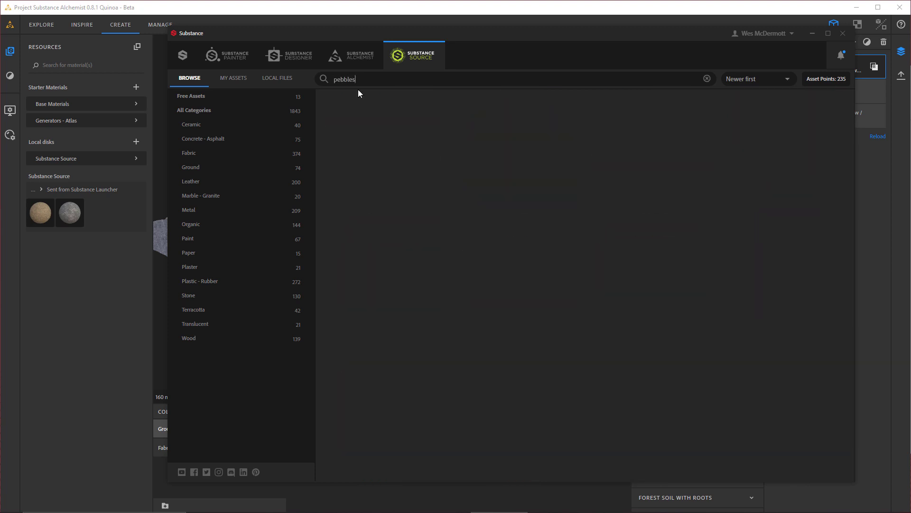
pyautogui.scroll(-1, 607, 249)
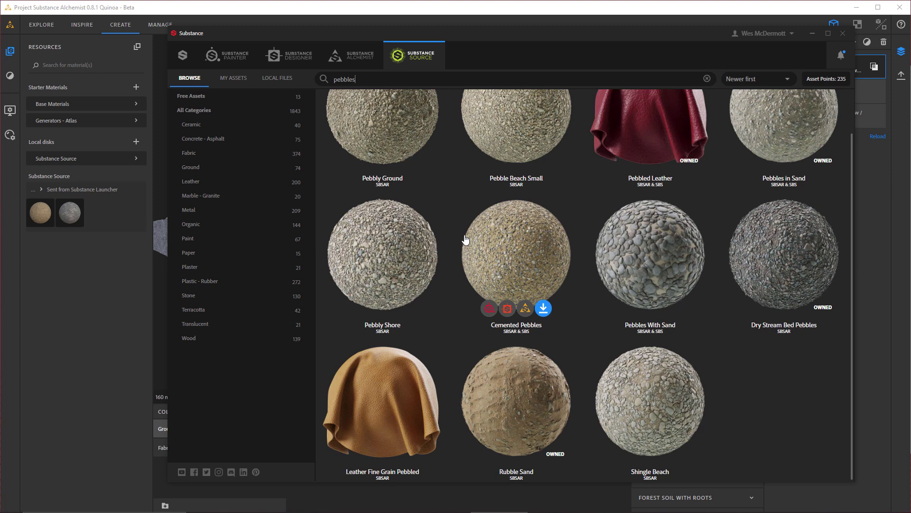
pyautogui.scroll(1, 465, 240)
pyautogui.scroll(-1, 463, 235)
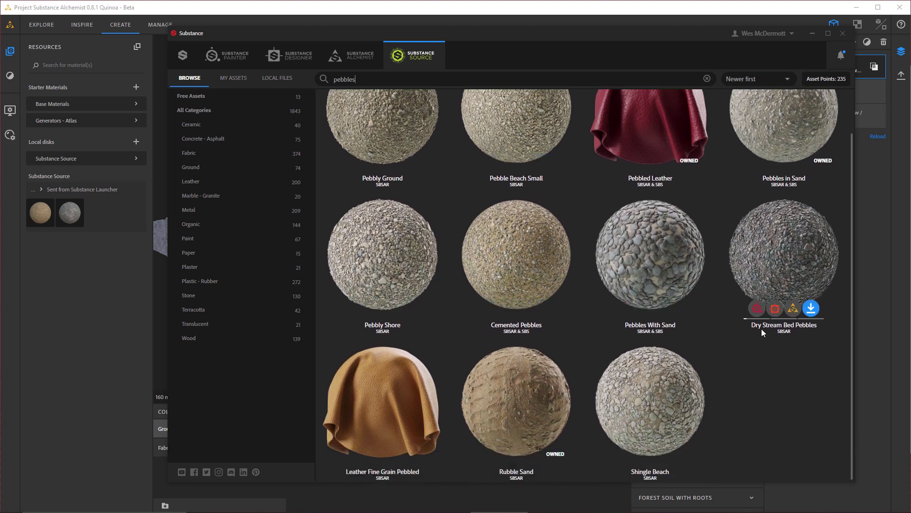
pyautogui.click(793, 309)
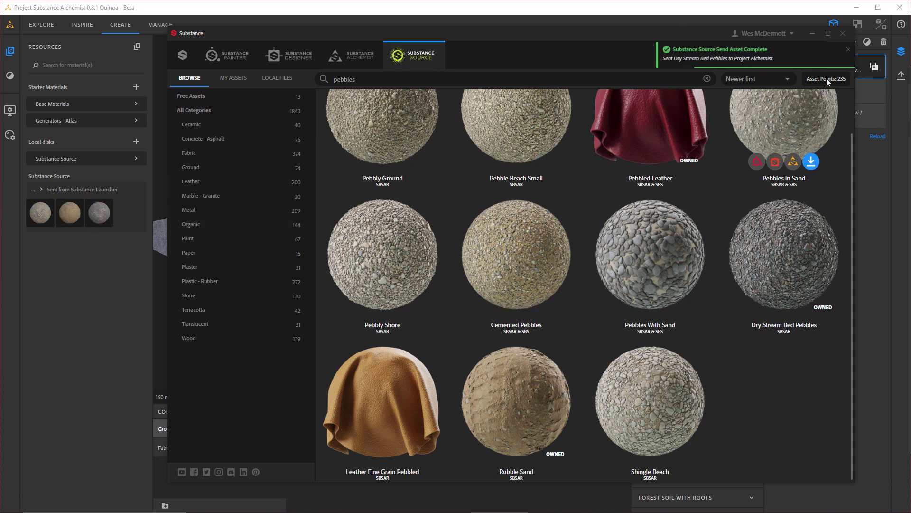
# Step: Add Dry Stream Bed Pebbles as a new layer with height offset 0.41 and blend contrast 1
pyautogui.click(59, 219)
pyautogui.moveTo(41, 212); pyautogui.dragTo(339, 184)
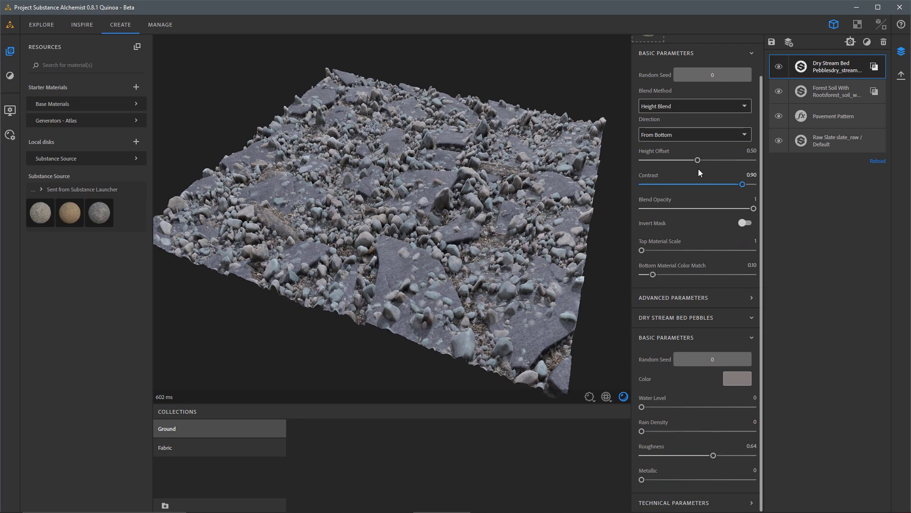
pyautogui.moveTo(697, 160); pyautogui.dragTo(687, 161)
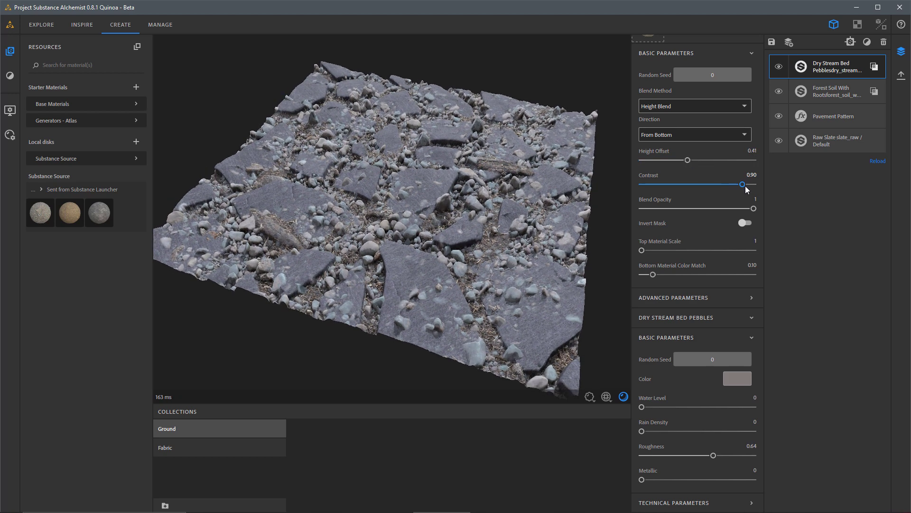
pyautogui.moveTo(756, 185); pyautogui.dragTo(760, 185)
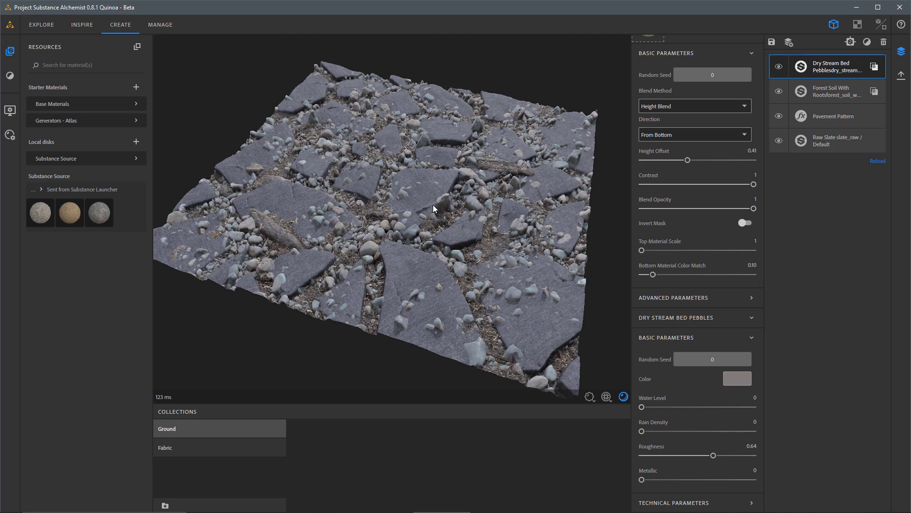
pyautogui.moveTo(434, 209); pyautogui.dragTo(411, 259)
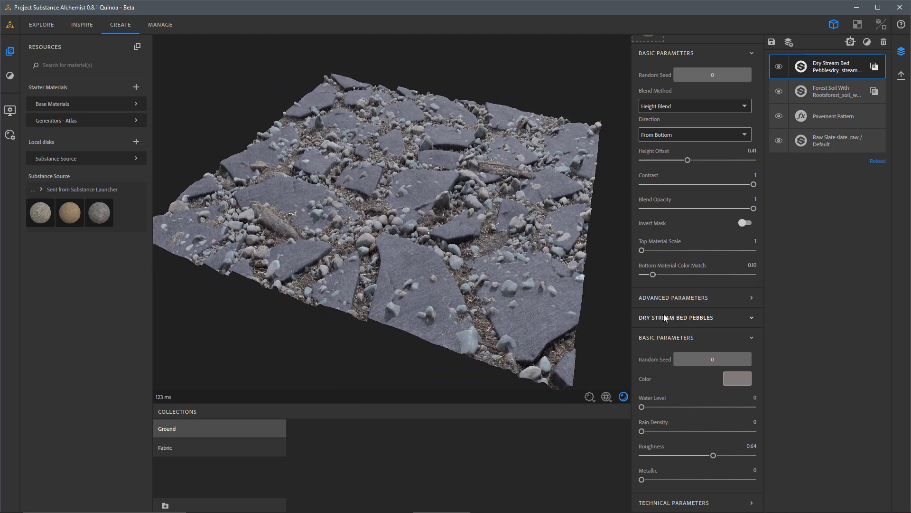
# Step: Darken the pebble colour to grey #736e6c and set technical contrast to 0.16
pyautogui.click(736, 379)
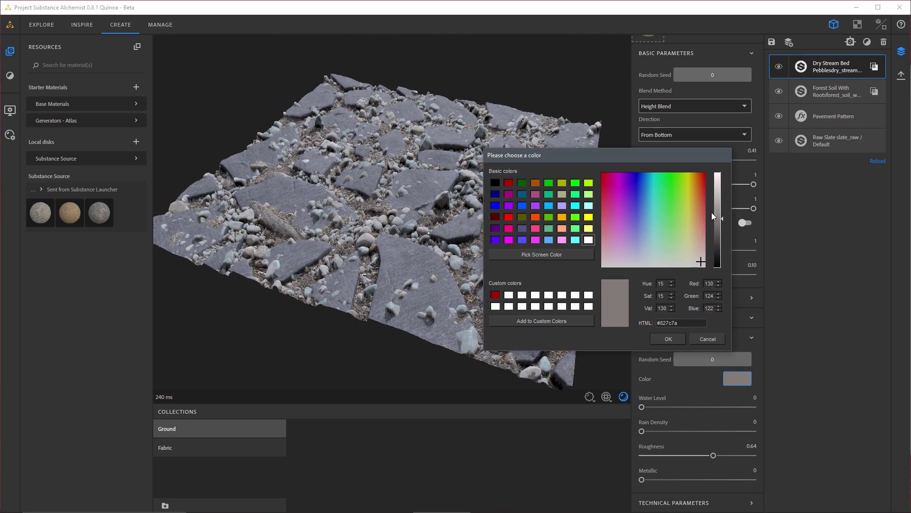
pyautogui.moveTo(720, 218); pyautogui.dragTo(720, 224)
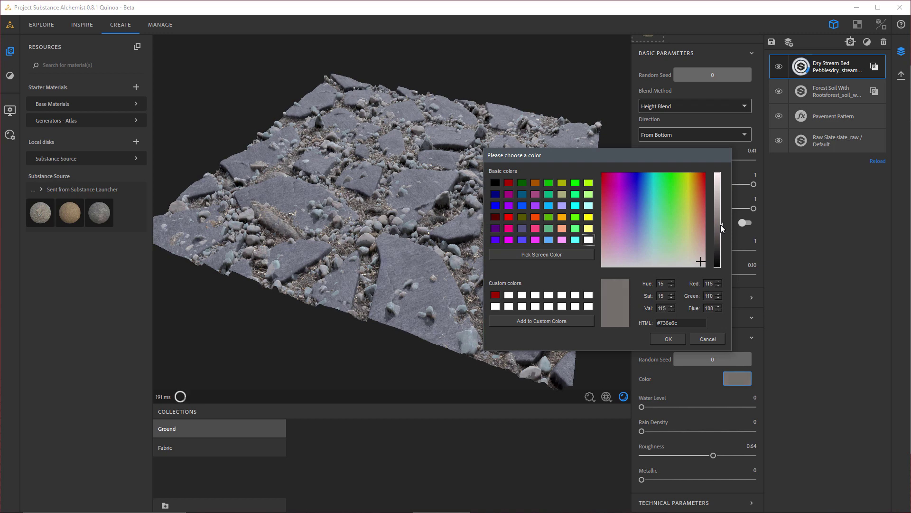
pyautogui.click(663, 338)
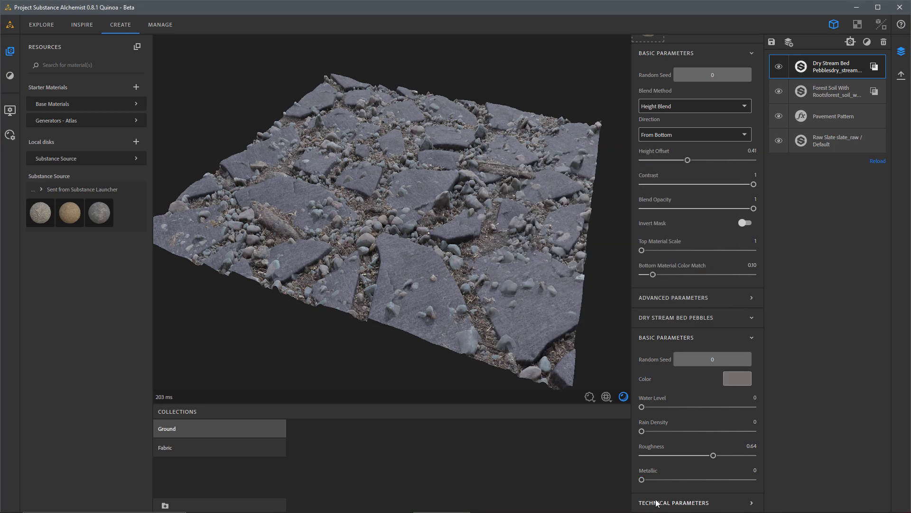
pyautogui.scroll(-5, 688, 417)
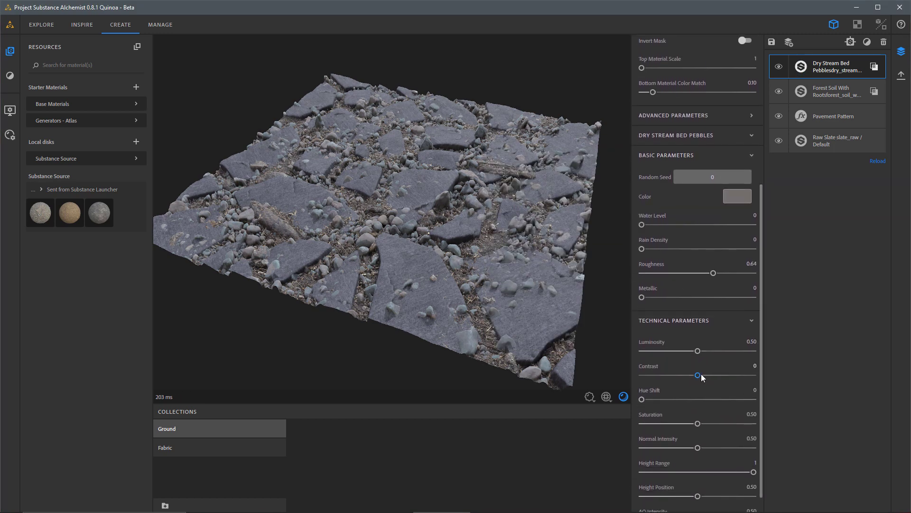
pyautogui.moveTo(698, 375); pyautogui.dragTo(698, 350)
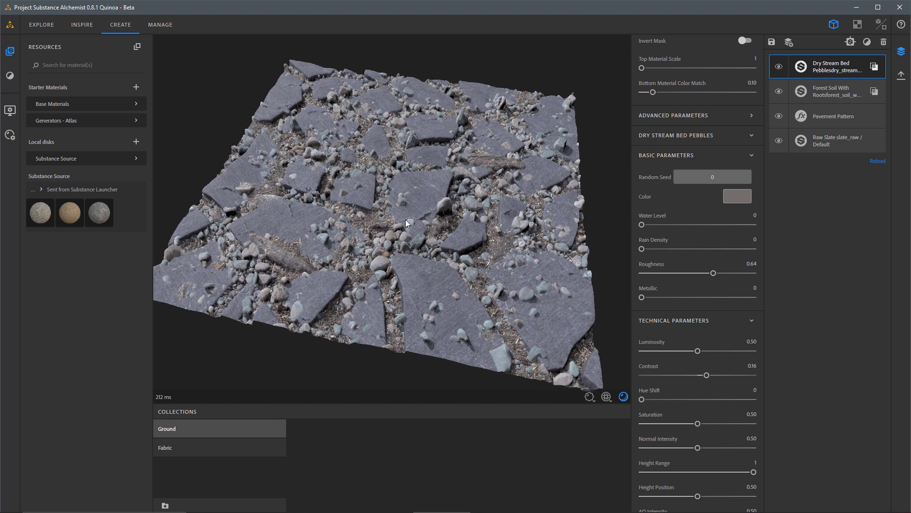
# Step: Expand the pebbles layer's Advanced Parameters and enable Add Height Adjustement
pyautogui.scroll(2, 680, 213)
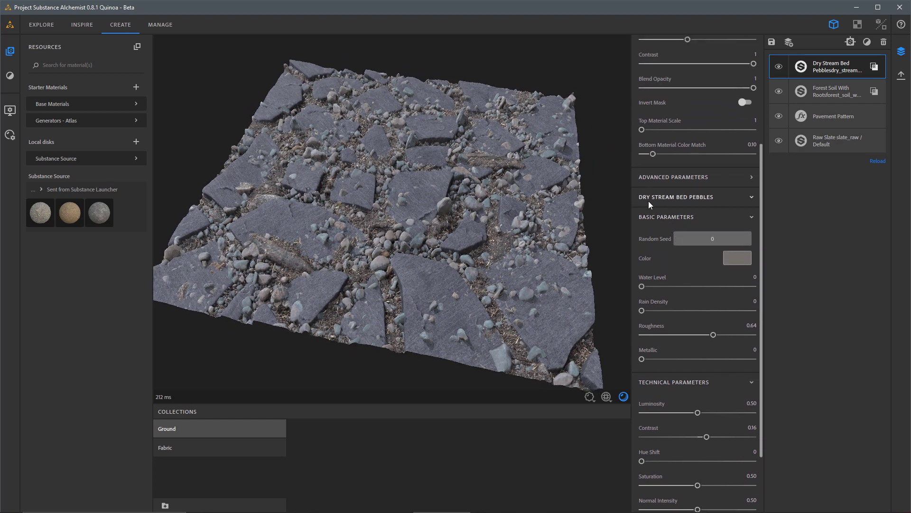
pyautogui.click(651, 177)
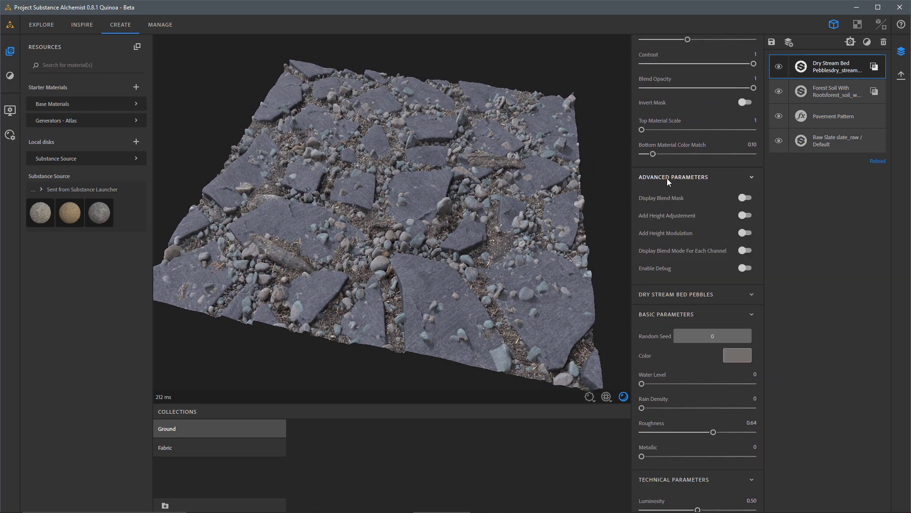
pyautogui.click(714, 218)
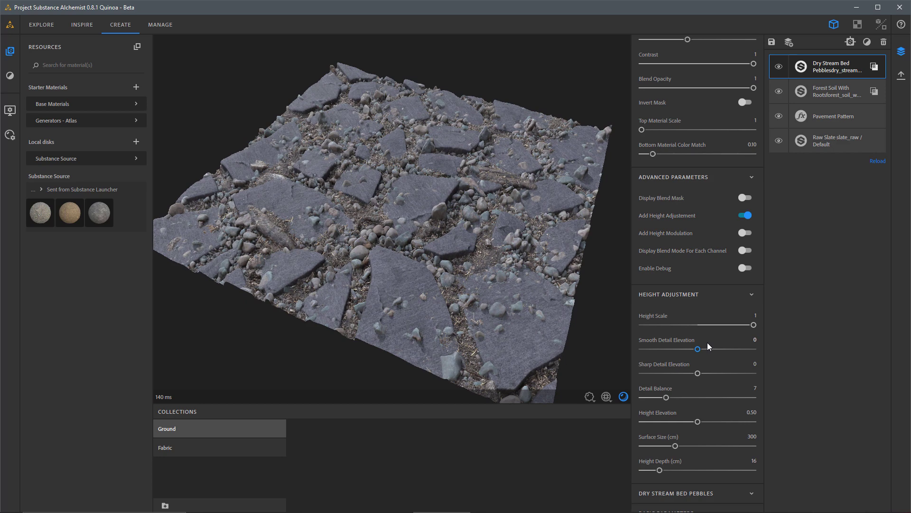
pyautogui.moveTo(697, 349); pyautogui.dragTo(677, 373)
# Step: Set pebbles Height Scale 0.55, Smooth Detail Elevation 0.12 and Sharp Detail Elevation 0.20
pyautogui.moveTo(404, 190); pyautogui.dragTo(537, 292)
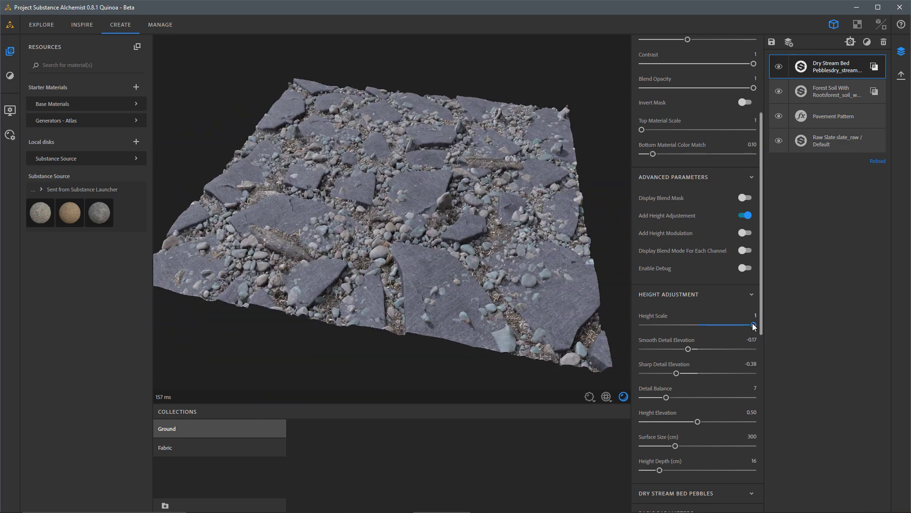
pyautogui.moveTo(753, 325); pyautogui.dragTo(729, 325)
pyautogui.moveTo(512, 265); pyautogui.dragTo(504, 247)
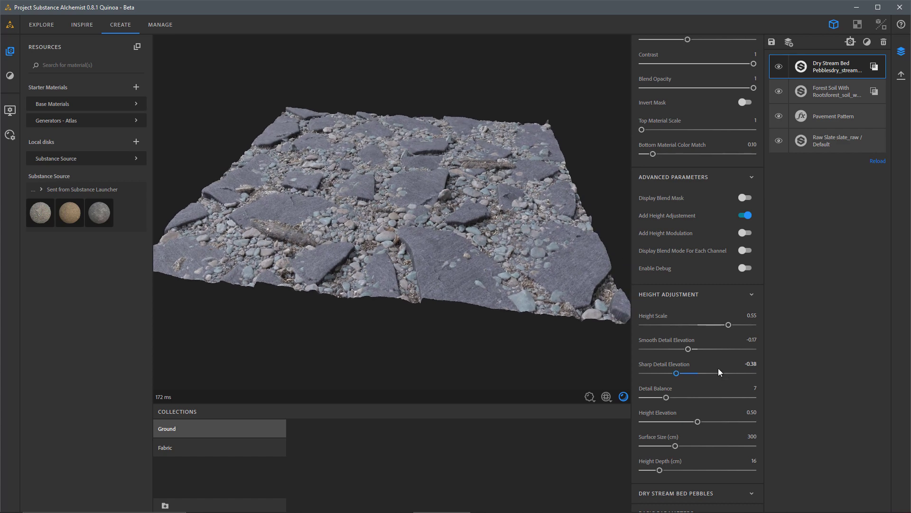
pyautogui.moveTo(689, 351); pyautogui.dragTo(711, 375)
pyautogui.moveTo(433, 184); pyautogui.dragTo(498, 231)
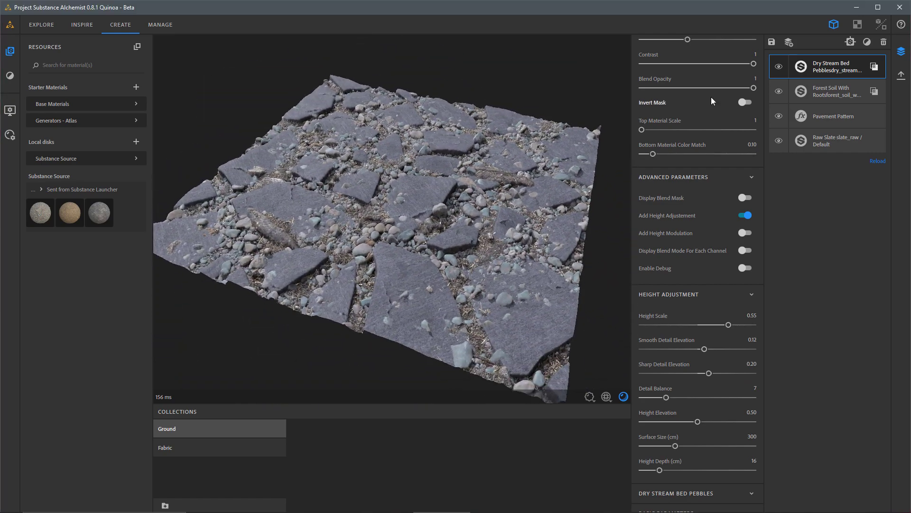
pyautogui.click(867, 42)
pyautogui.write('water')
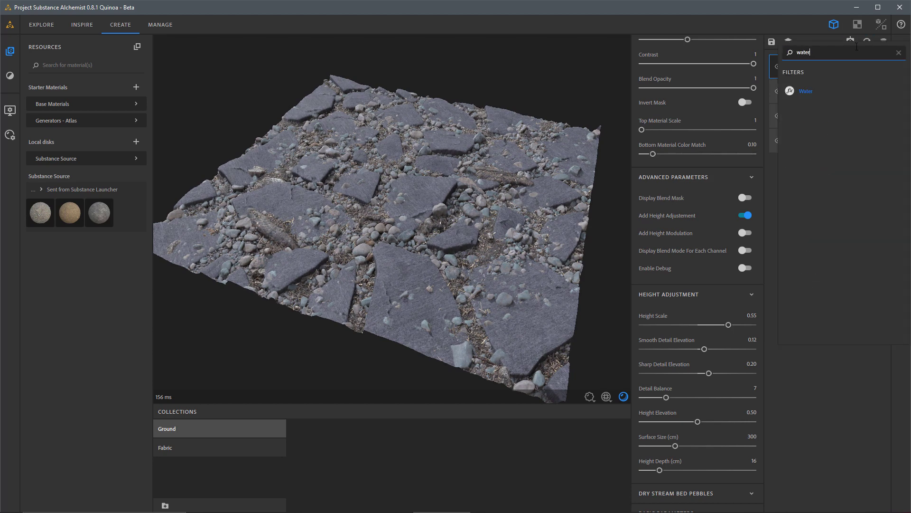
pyautogui.click(807, 92)
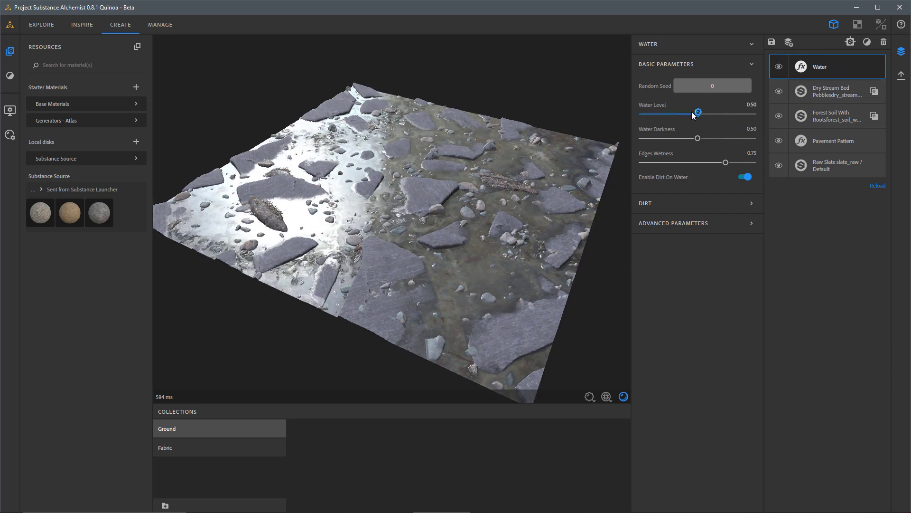
pyautogui.moveTo(686, 117); pyautogui.dragTo(678, 118)
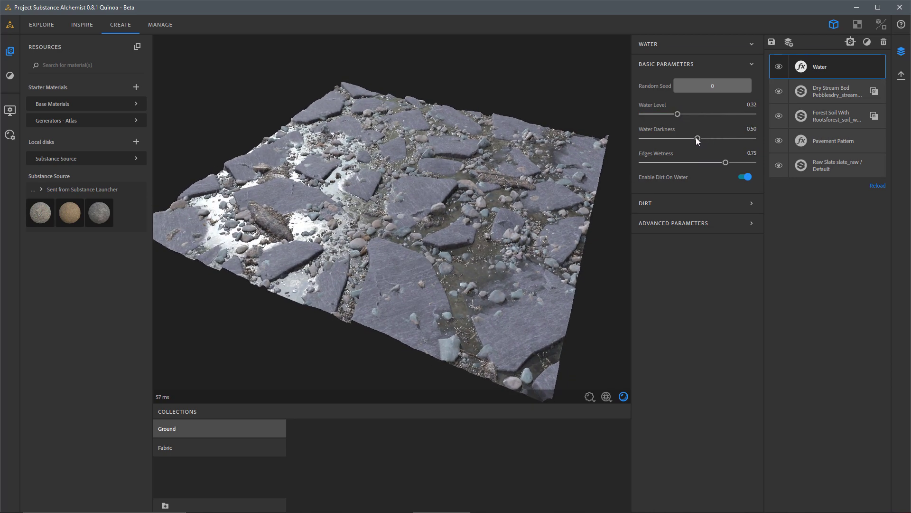
pyautogui.moveTo(698, 138); pyautogui.dragTo(749, 165)
pyautogui.moveTo(617, 211); pyautogui.dragTo(437, 233)
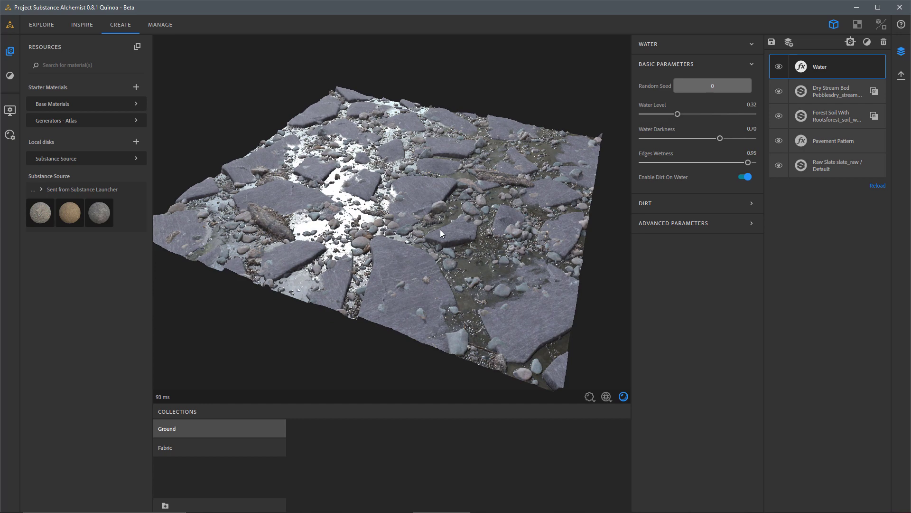
pyautogui.moveTo(440, 229); pyautogui.dragTo(460, 240)
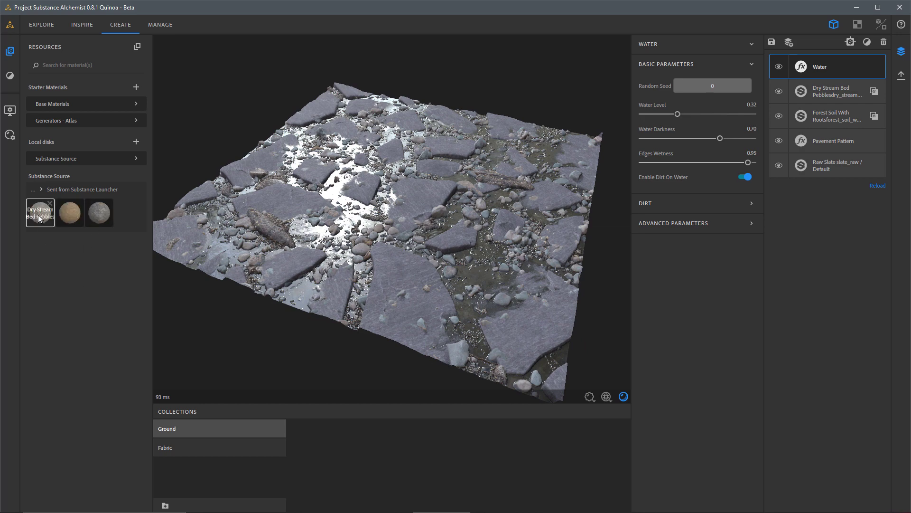
pyautogui.moveTo(448, 232); pyautogui.dragTo(598, 176)
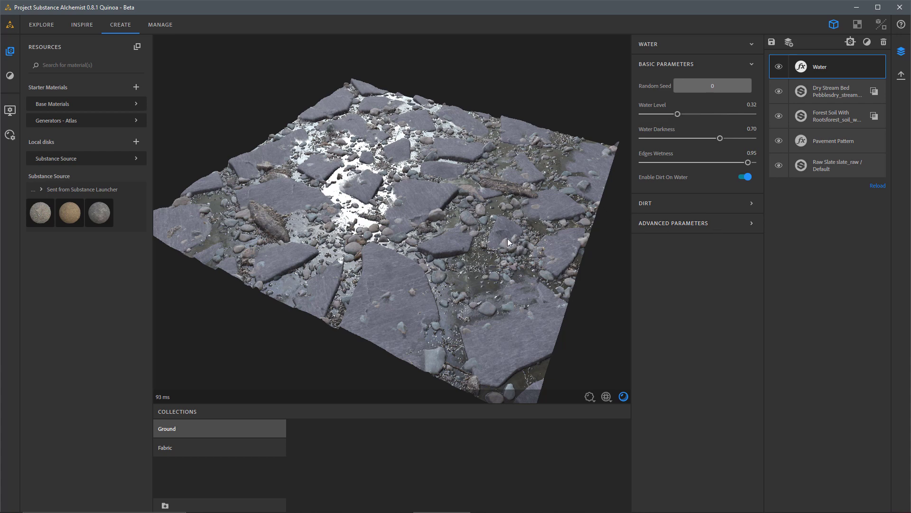
pyautogui.moveTo(511, 242); pyautogui.dragTo(494, 248)
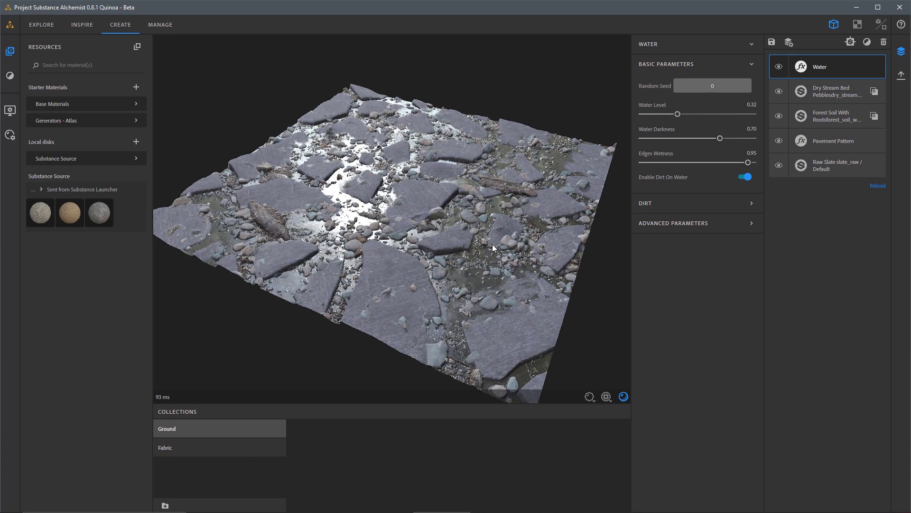
pyautogui.moveTo(406, 247); pyautogui.dragTo(412, 253)
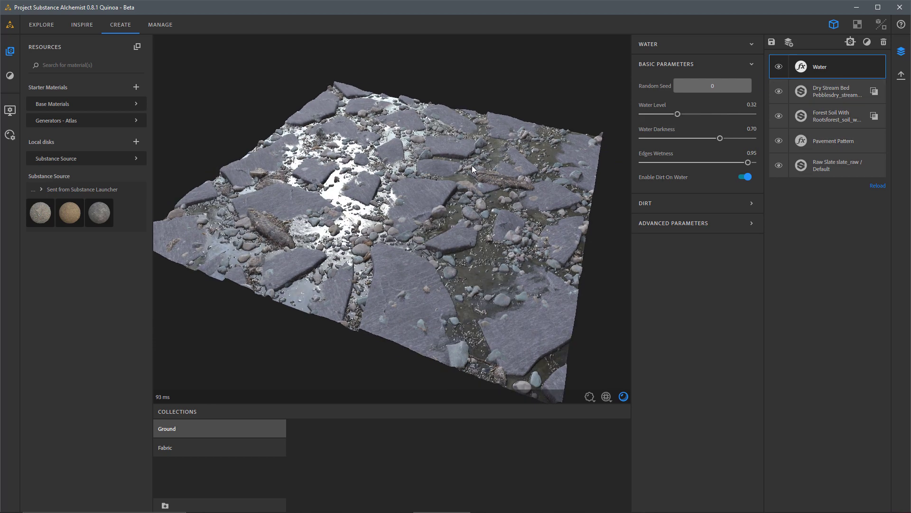
pyautogui.moveTo(472, 166); pyautogui.dragTo(618, 194)
# Step: Try the European fan pavement pattern, lowering Fan X subdivision from 7 to 3
pyautogui.click(824, 149)
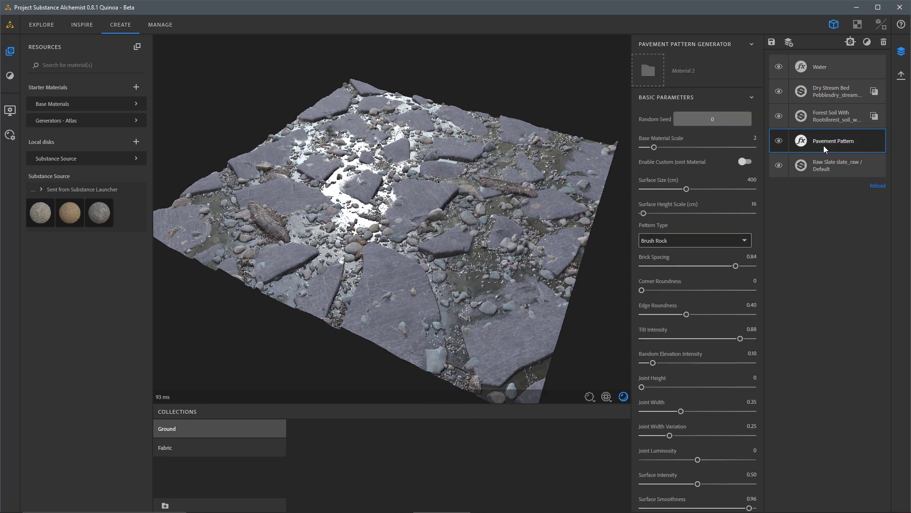
pyautogui.click(679, 246)
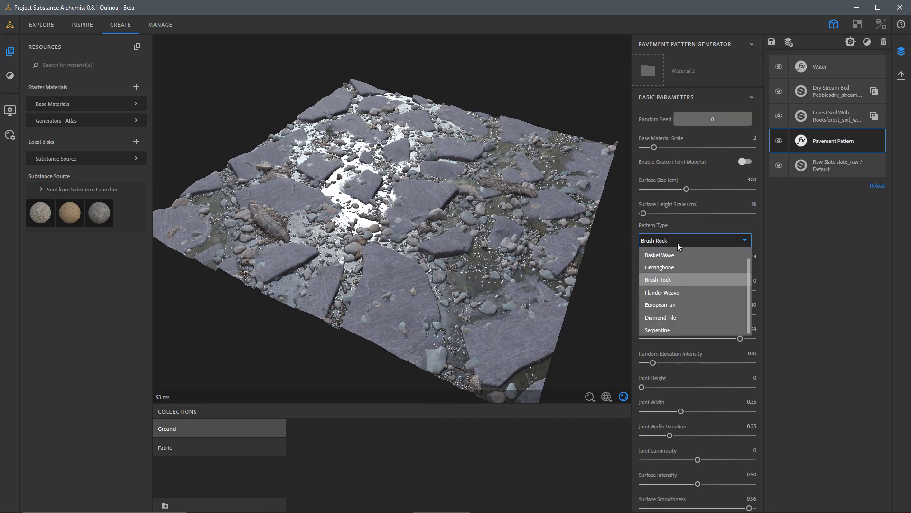
pyautogui.scroll(1, 671, 284)
pyautogui.click(663, 317)
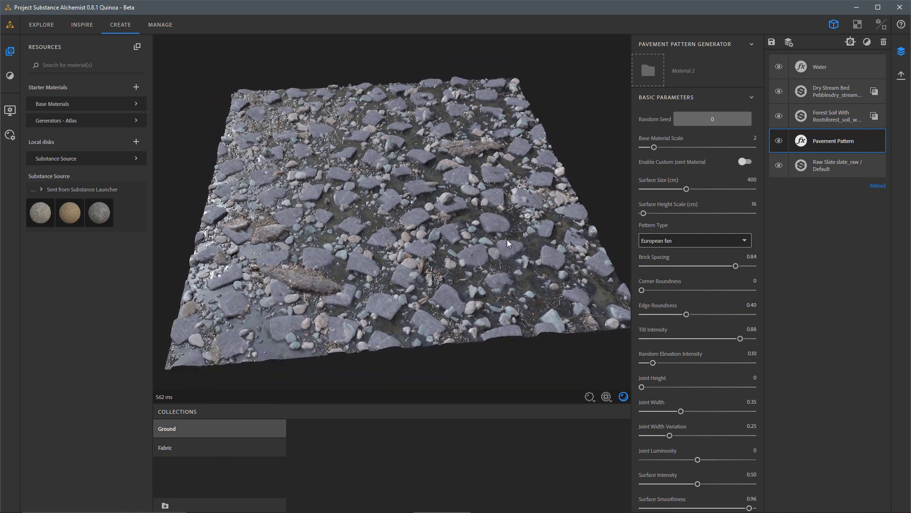
pyautogui.scroll(-3, 695, 359)
pyautogui.click(679, 502)
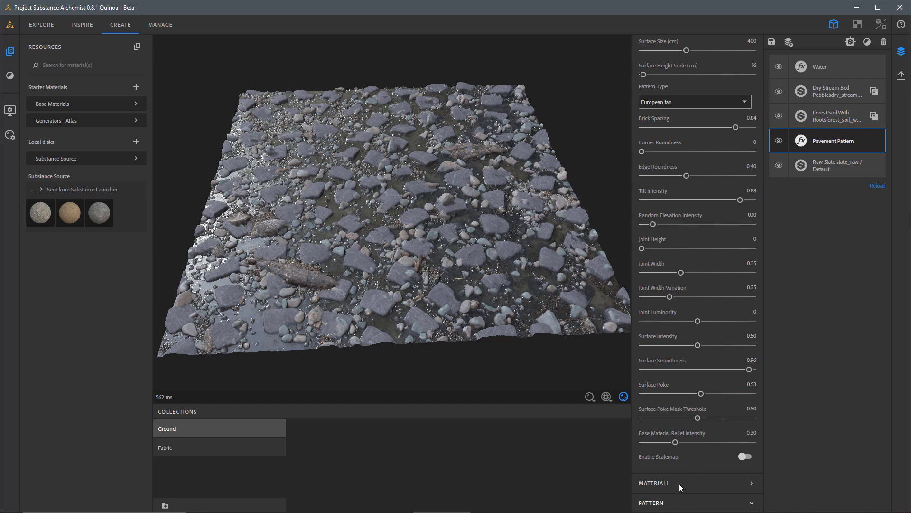
pyautogui.scroll(-1, 692, 427)
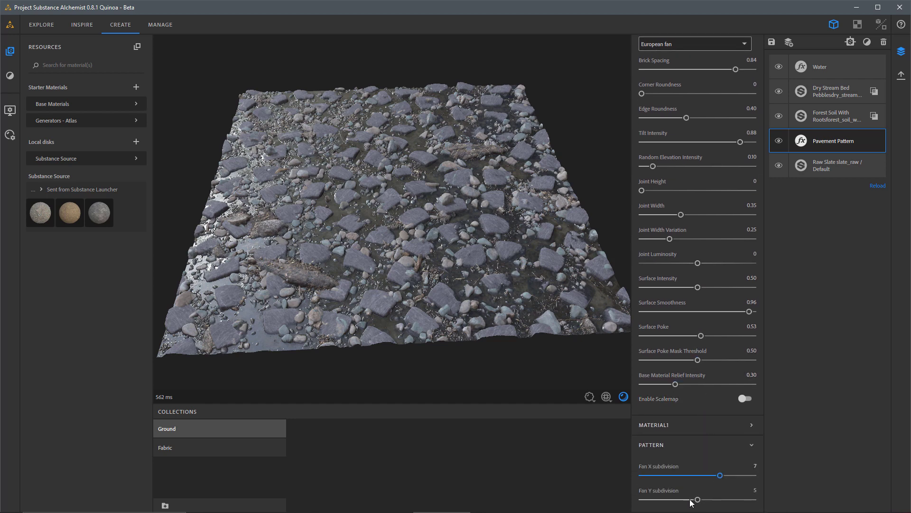
pyautogui.moveTo(719, 474); pyautogui.dragTo(670, 498)
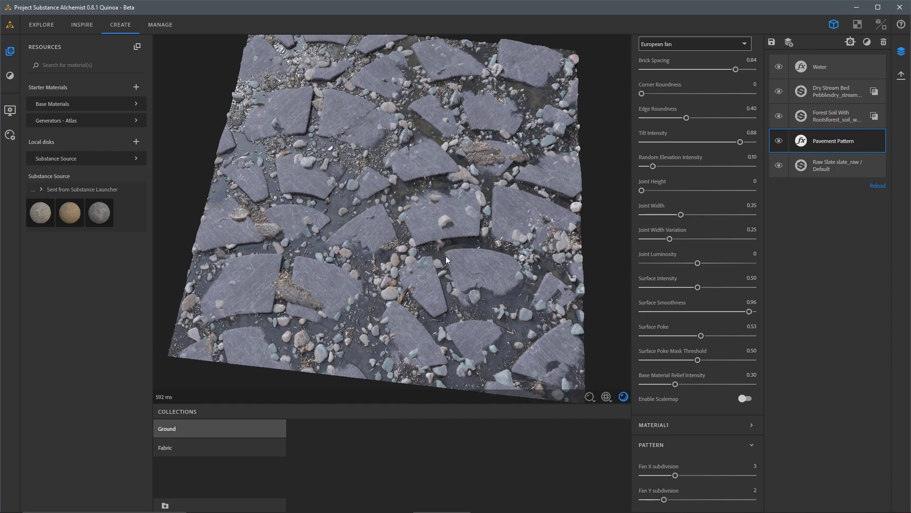
pyautogui.moveTo(503, 232); pyautogui.dragTo(468, 230)
pyautogui.scroll(2, 656, 260)
pyautogui.scroll(1, 656, 259)
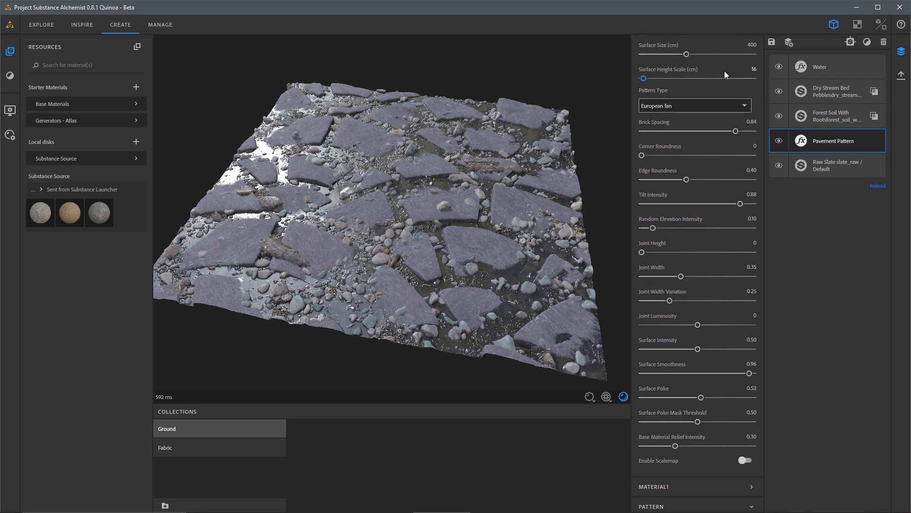
pyautogui.moveTo(514, 246); pyautogui.dragTo(683, 200)
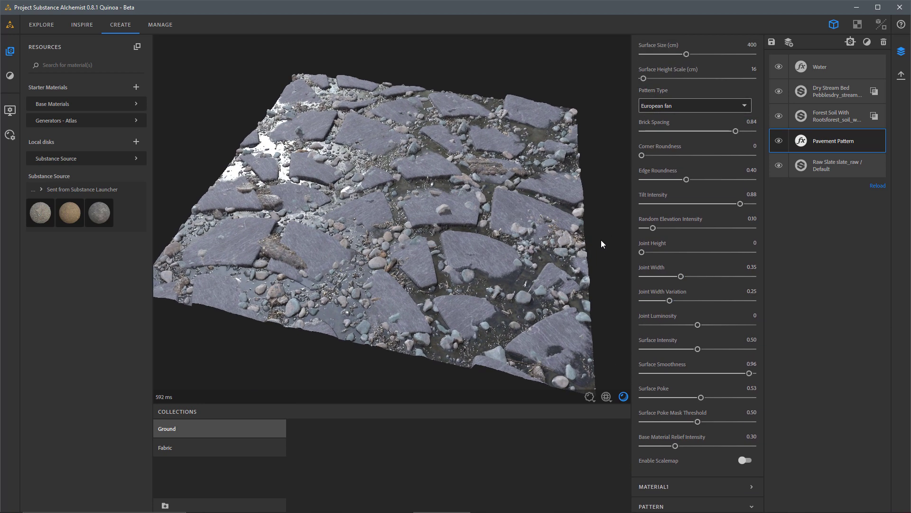
# Step: Switch the pavement pattern to Herringbone with a Herringbone Length of 2
pyautogui.click(675, 107)
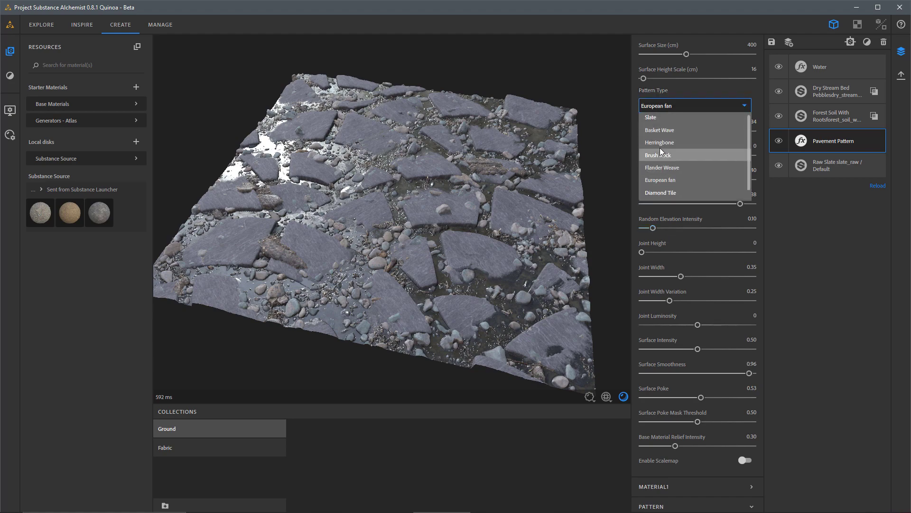
pyautogui.click(663, 132)
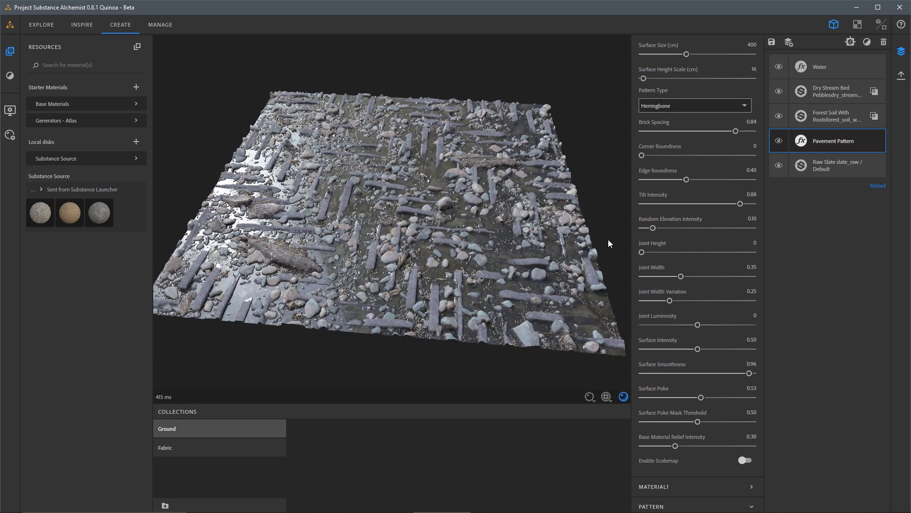
pyautogui.scroll(-2, 688, 403)
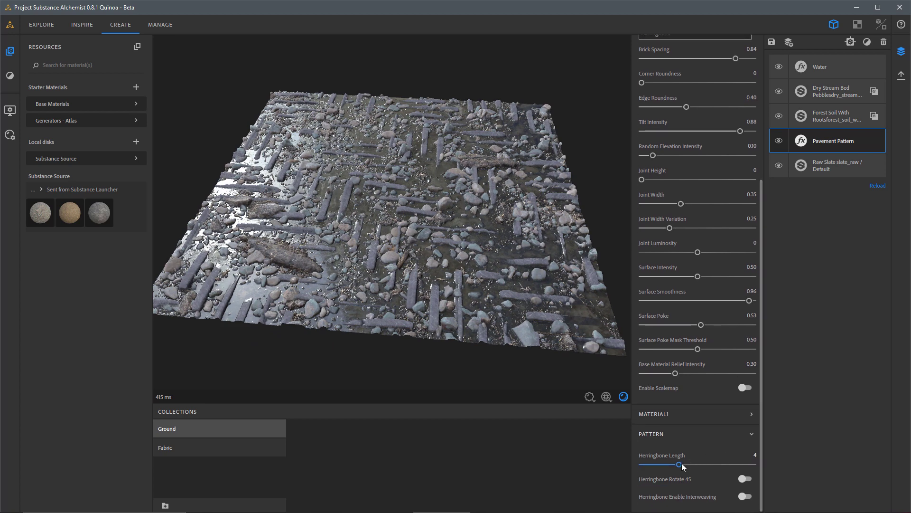
pyautogui.moveTo(682, 462); pyautogui.dragTo(657, 463)
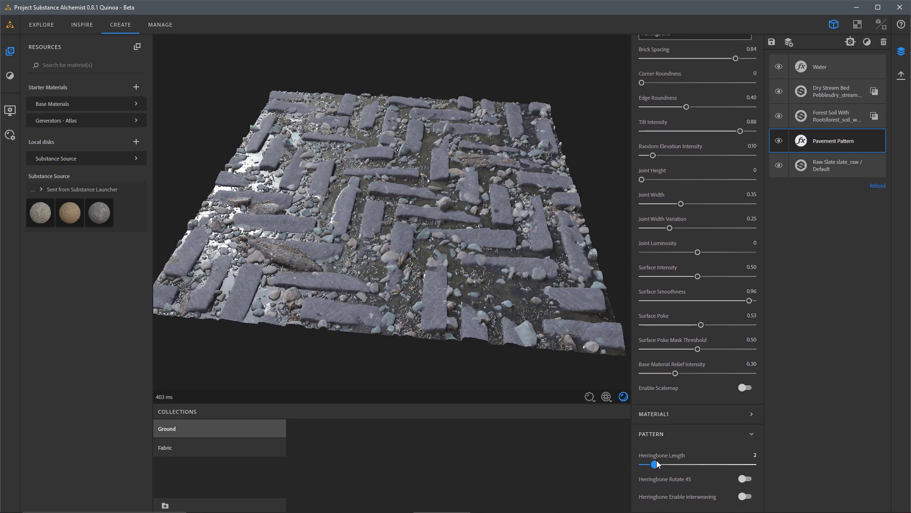
pyautogui.moveTo(569, 346); pyautogui.dragTo(680, 164)
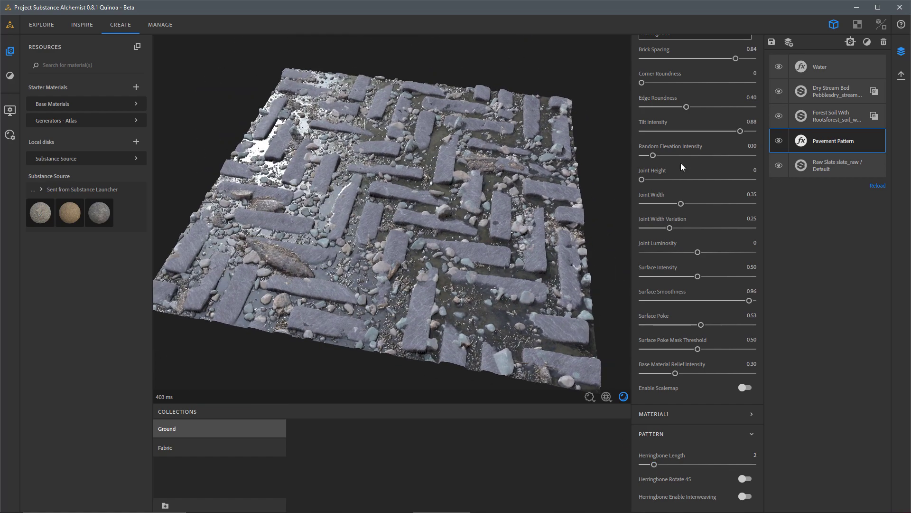
# Step: Lower the Water layer's Water Level from 0.32 to 0.22
pyautogui.click(828, 67)
pyautogui.moveTo(672, 114)
pyautogui.mouseDown()
pyautogui.moveTo(656, 113)
pyautogui.moveTo(666, 114)
pyautogui.mouseUp()
pyautogui.moveTo(496, 205); pyautogui.dragTo(455, 235)
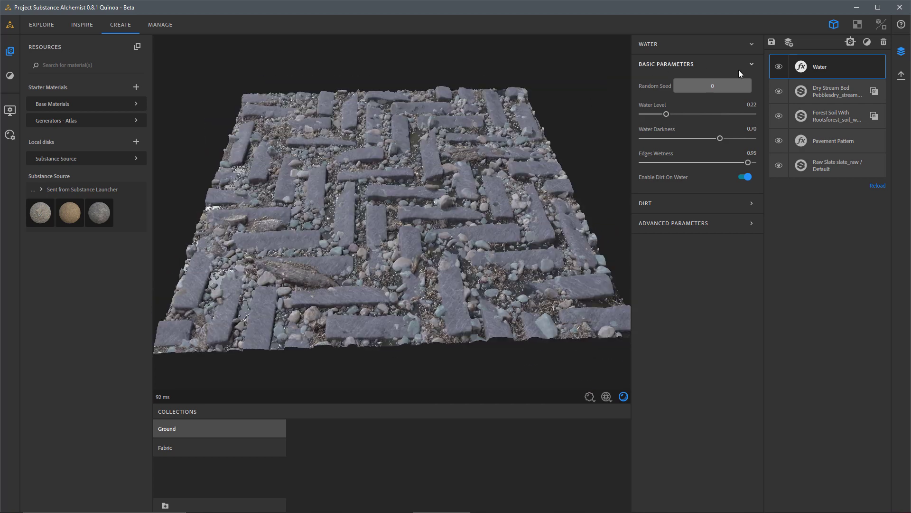
# Step: Save the herringbone material as 'ground' in the Ground collection
pyautogui.click(770, 42)
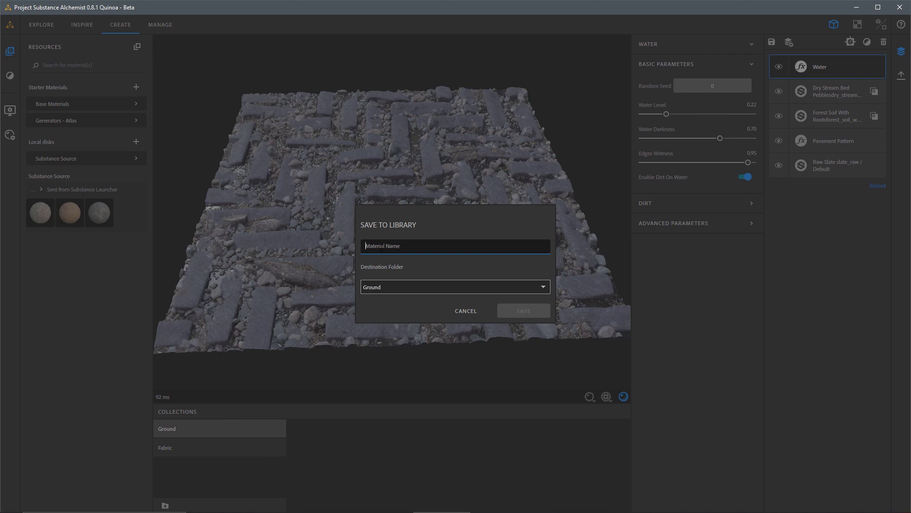
pyautogui.write('ground_herringbone')
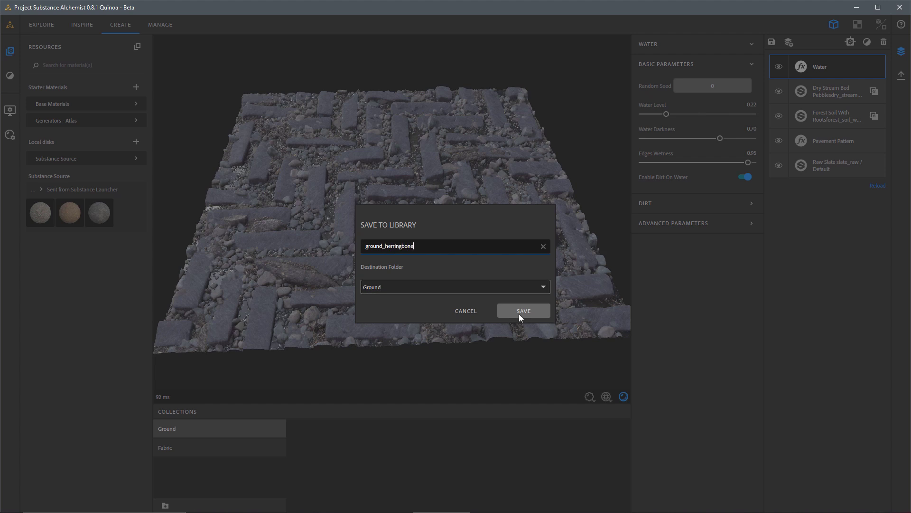
pyautogui.click(519, 311)
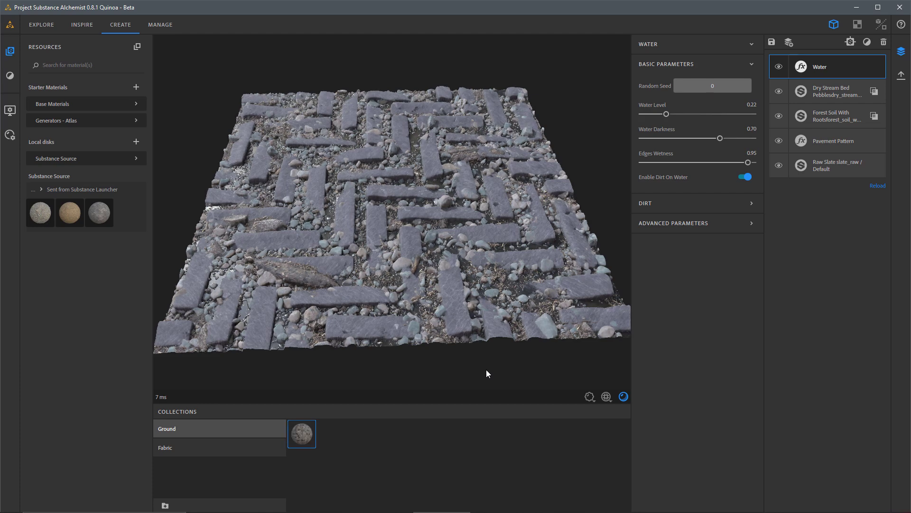
# Step: Set the Pavement Pattern type back to Brush Rock
pyautogui.click(826, 143)
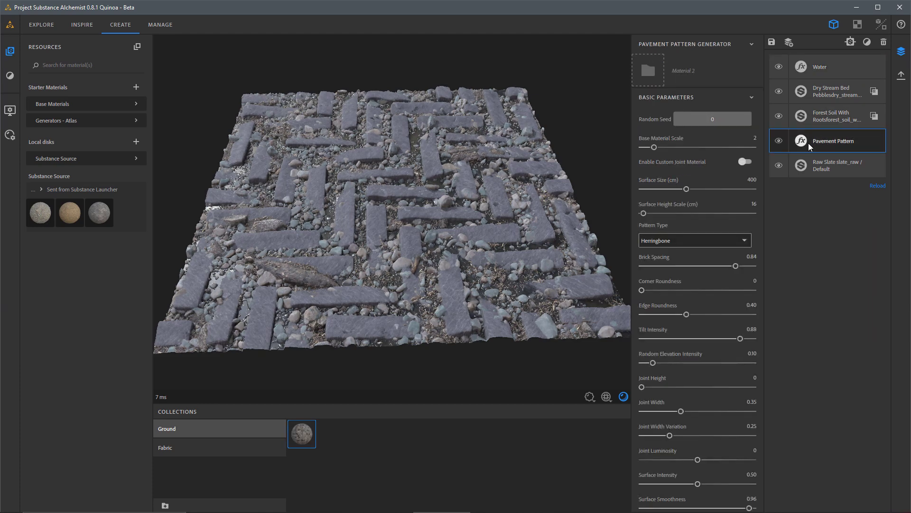
pyautogui.click(678, 241)
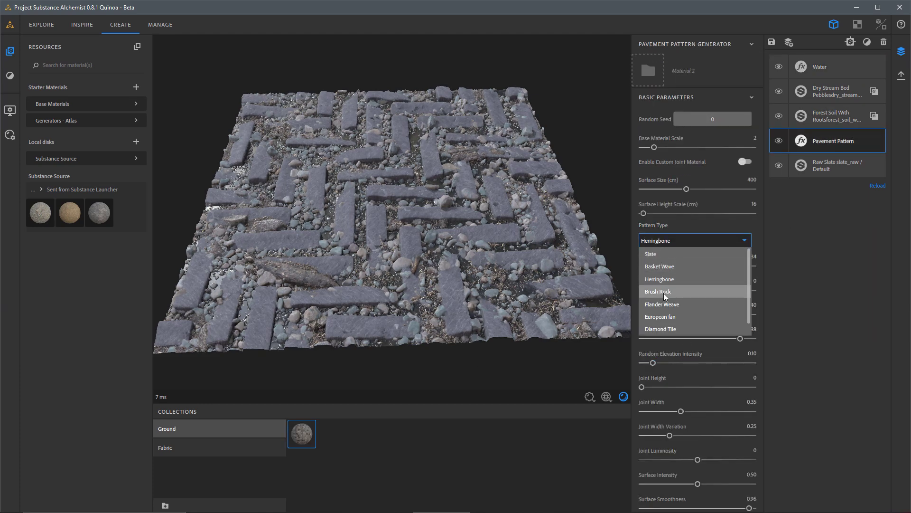
pyautogui.click(665, 292)
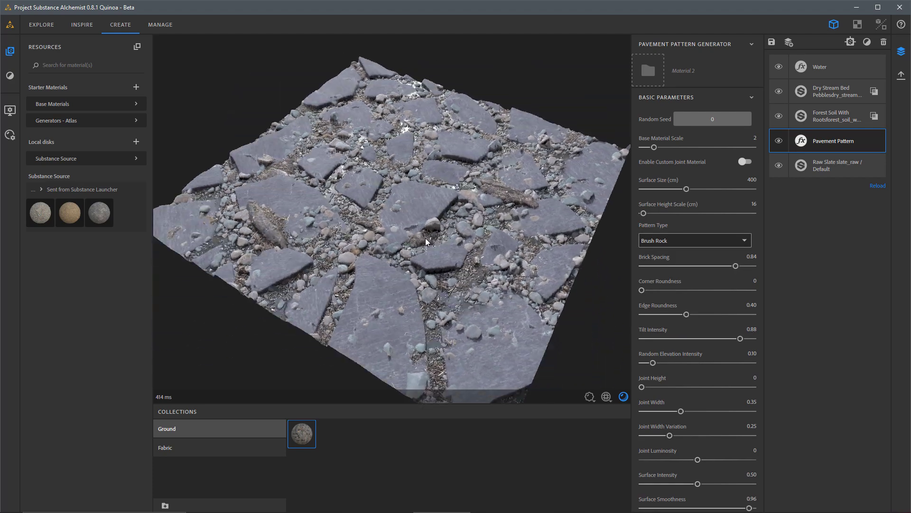
pyautogui.moveTo(425, 242); pyautogui.dragTo(417, 263)
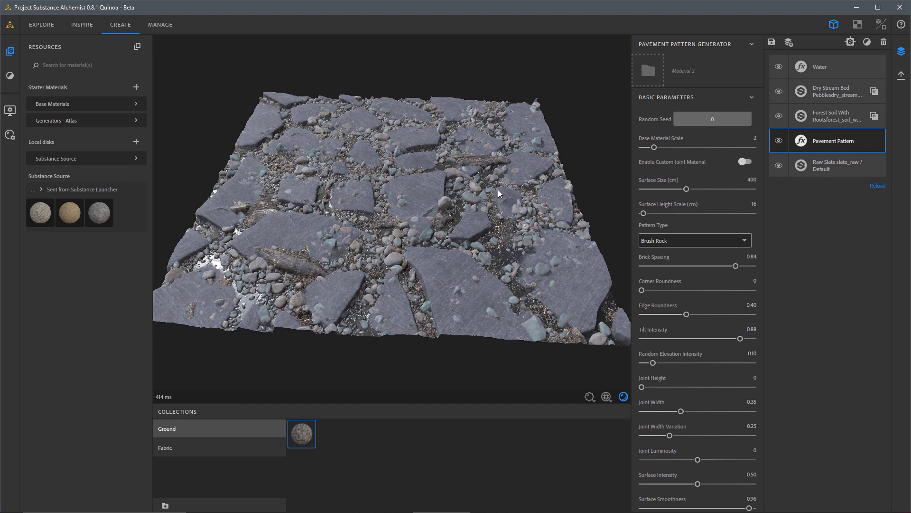
# Step: Save the material to the Ground collection as ground_brushrock
pyautogui.hotkey('ctrl', 's')
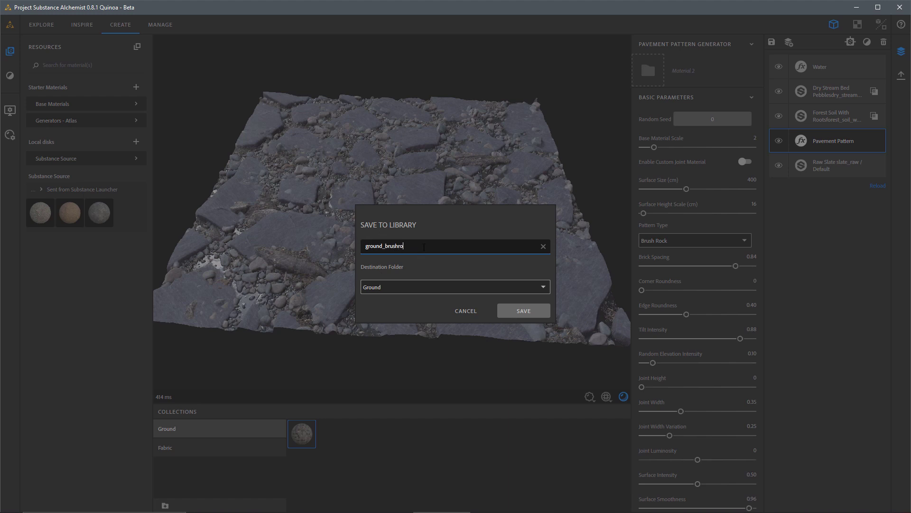
pyautogui.click(531, 312)
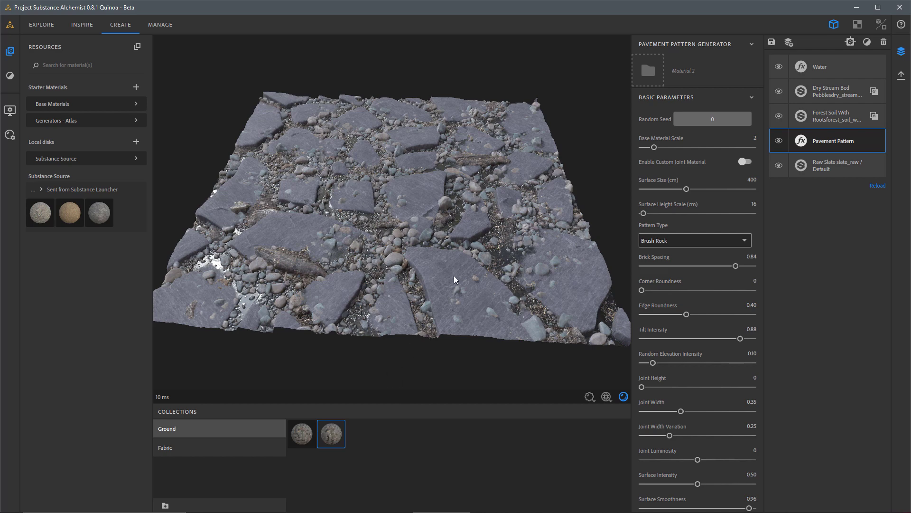
pyautogui.moveTo(473, 273)
pyautogui.mouseDown()
pyautogui.moveTo(459, 277)
pyautogui.moveTo(455, 270)
pyautogui.mouseUp()
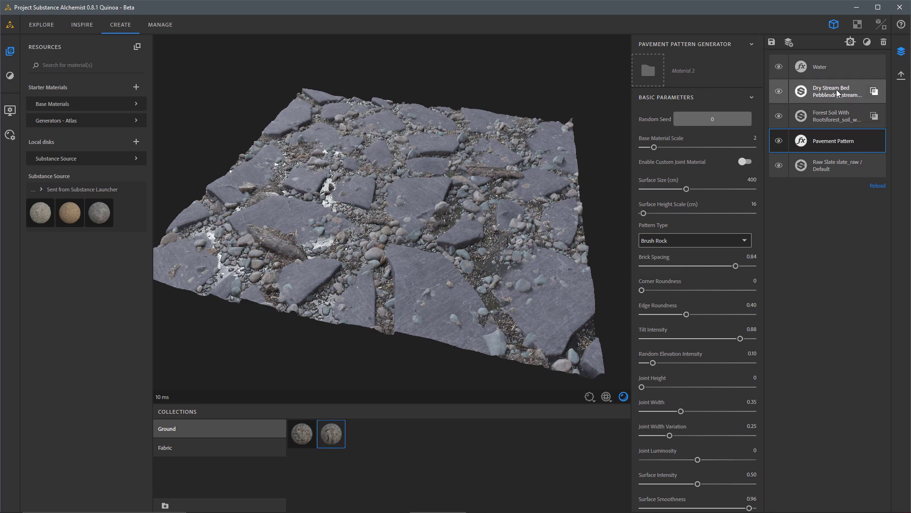
# Step: Open the current-view export dialog for ground_brushrock and set resolution to 2048 x 2048
pyautogui.click(901, 76)
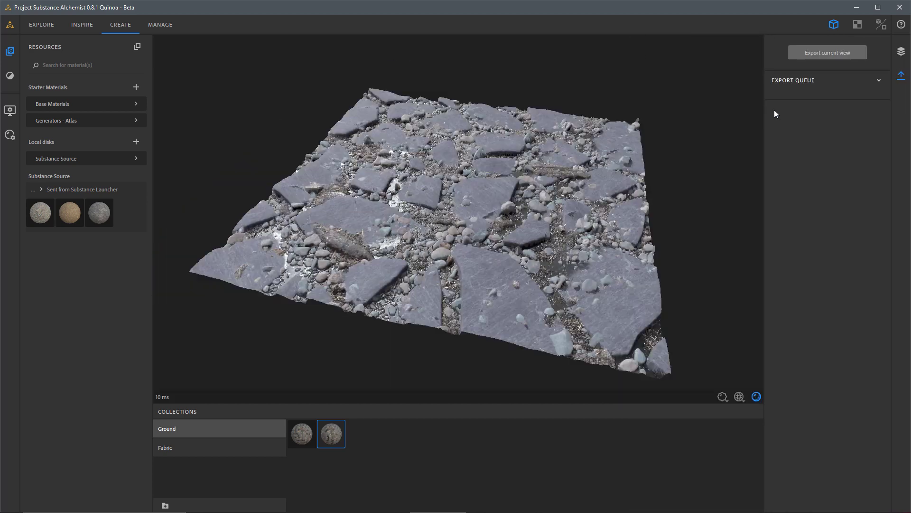
pyautogui.click(812, 52)
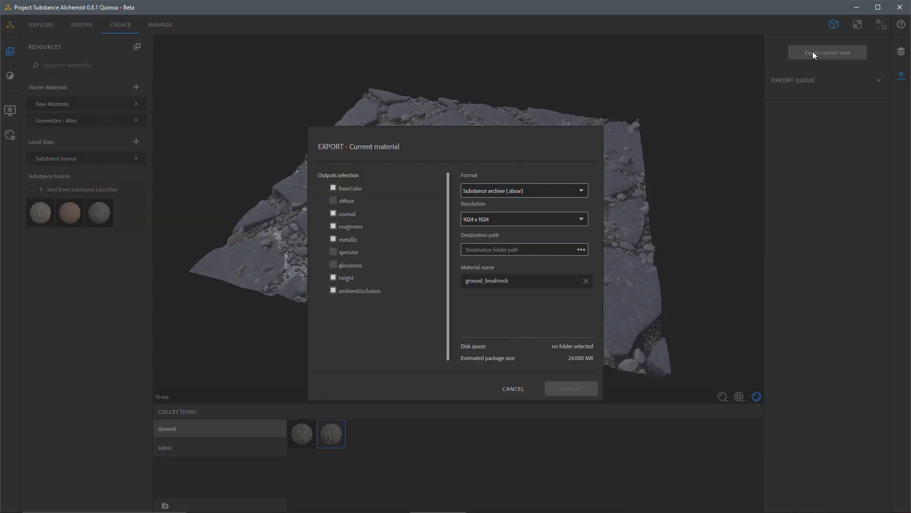
pyautogui.click(494, 221)
pyautogui.click(478, 295)
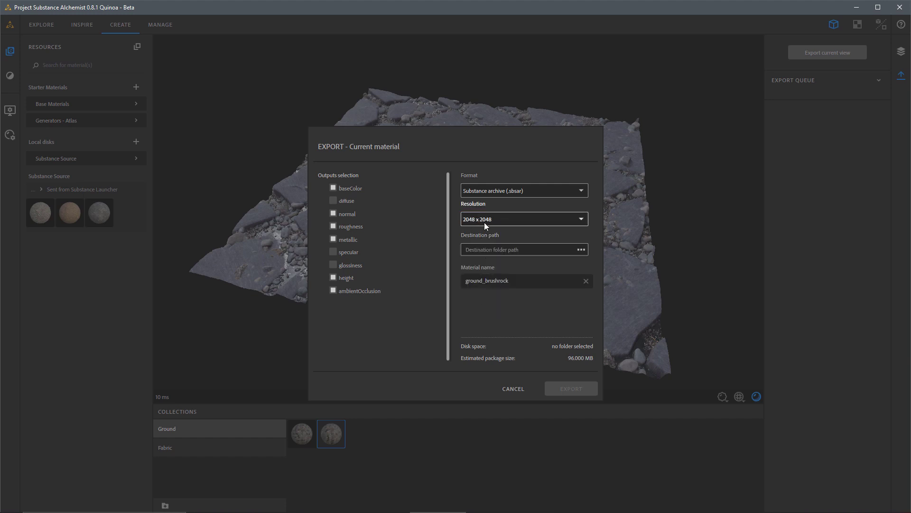